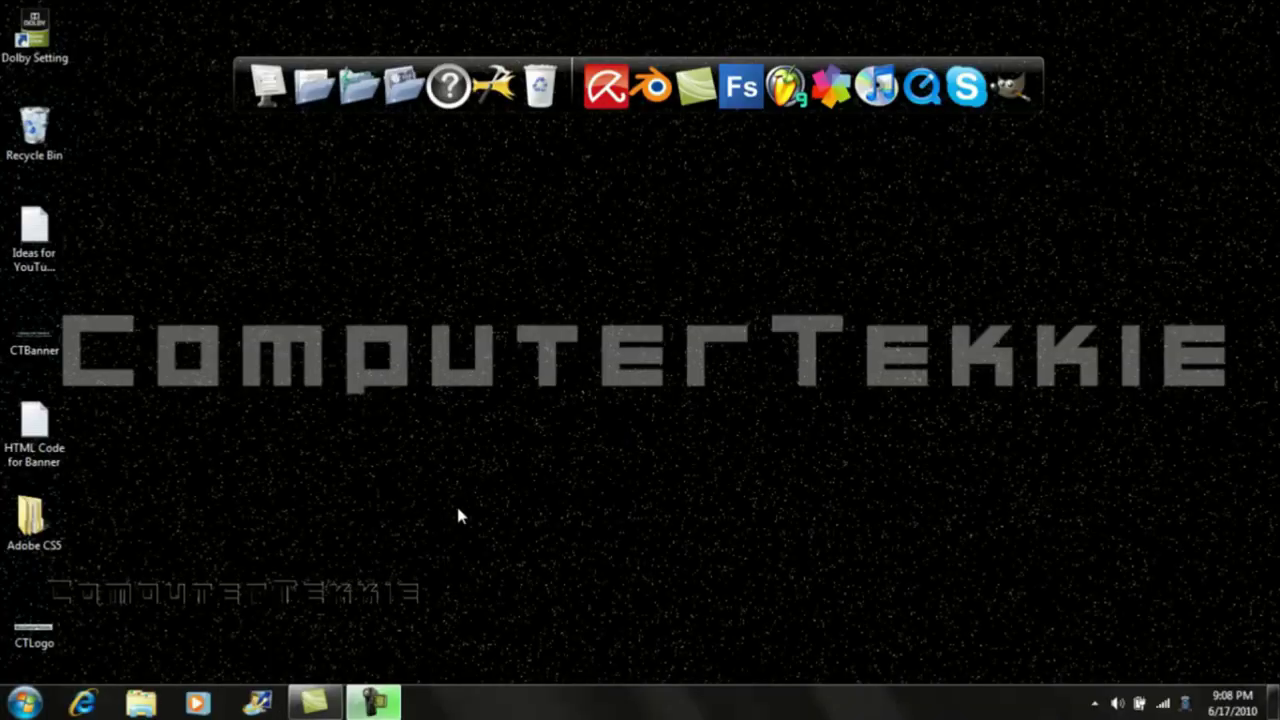
# Preview the existing CTLogo image, then launch GIMP and move its window to the screen top.
pyautogui.doubleClick(35, 620)
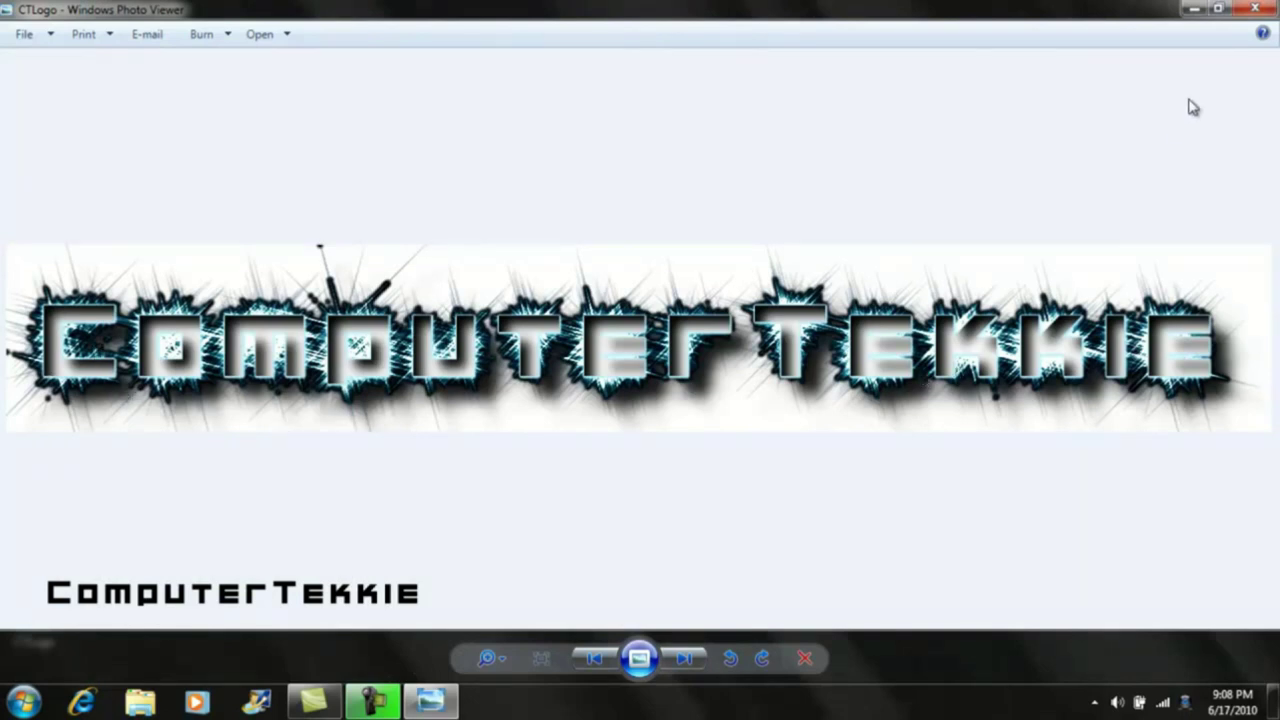
pyautogui.click(1252, 9)
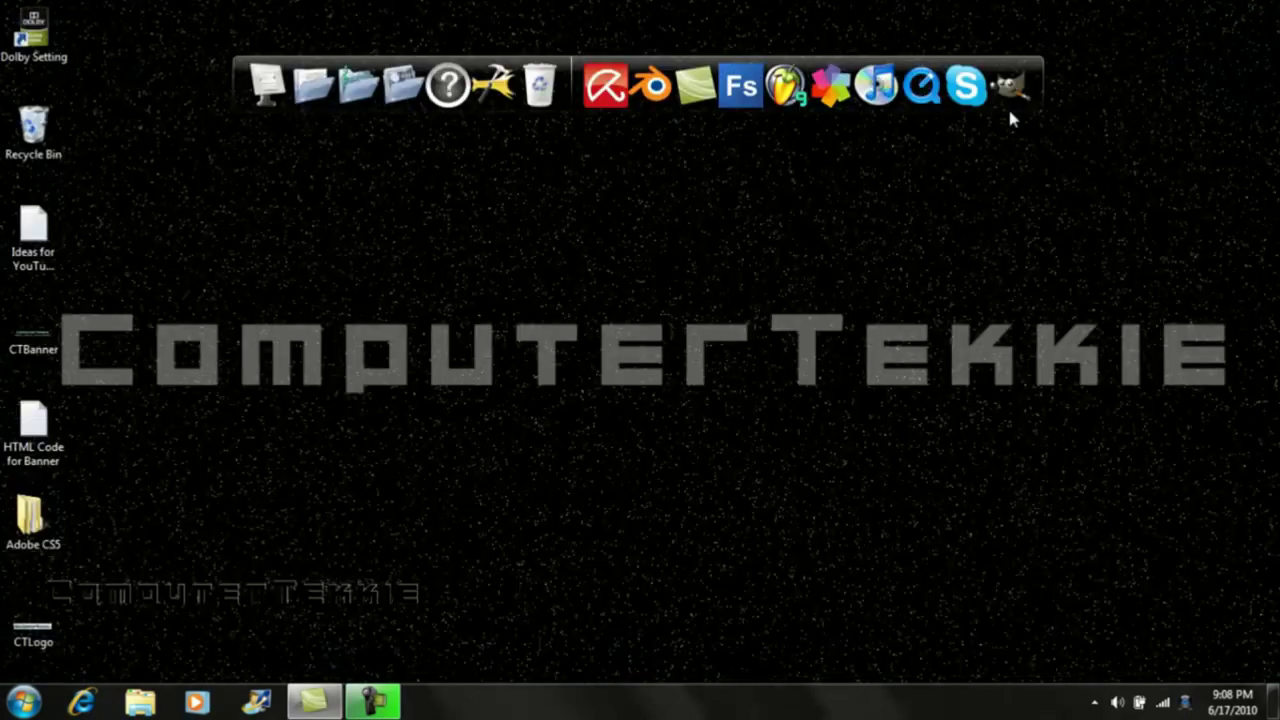
pyautogui.click(1010, 112)
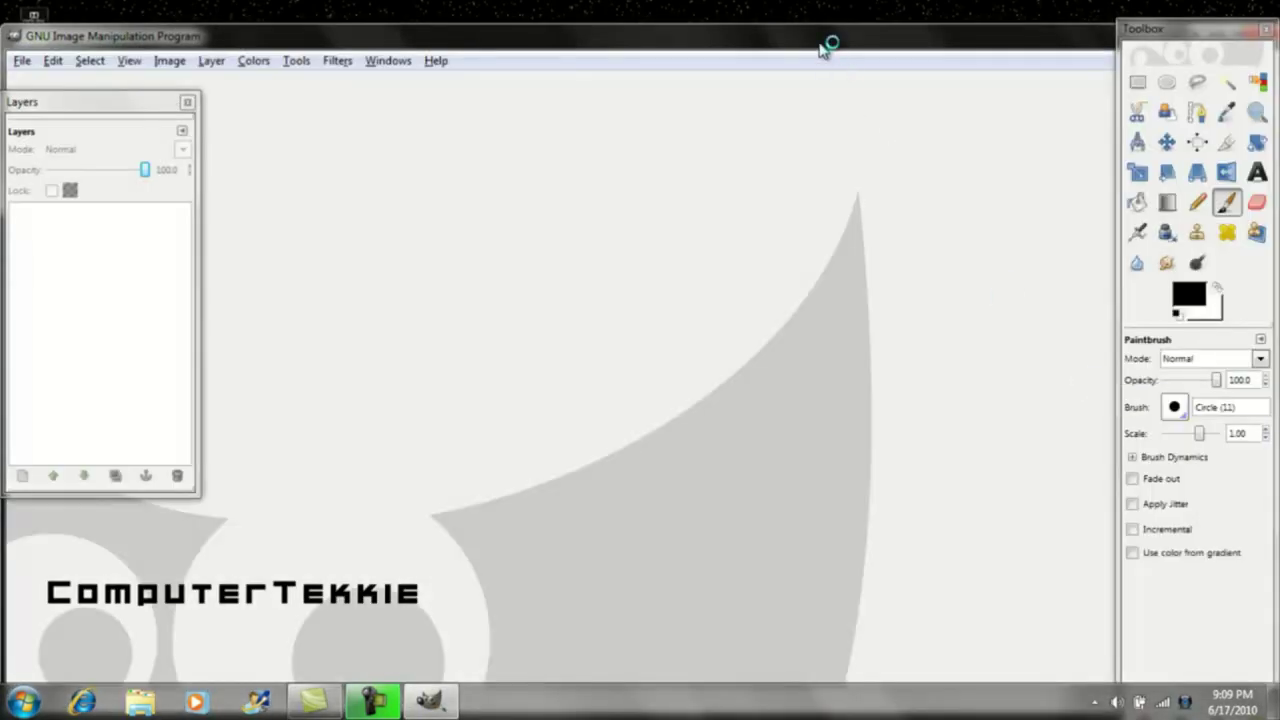
pyautogui.moveTo(820, 47); pyautogui.dragTo(820, 14)
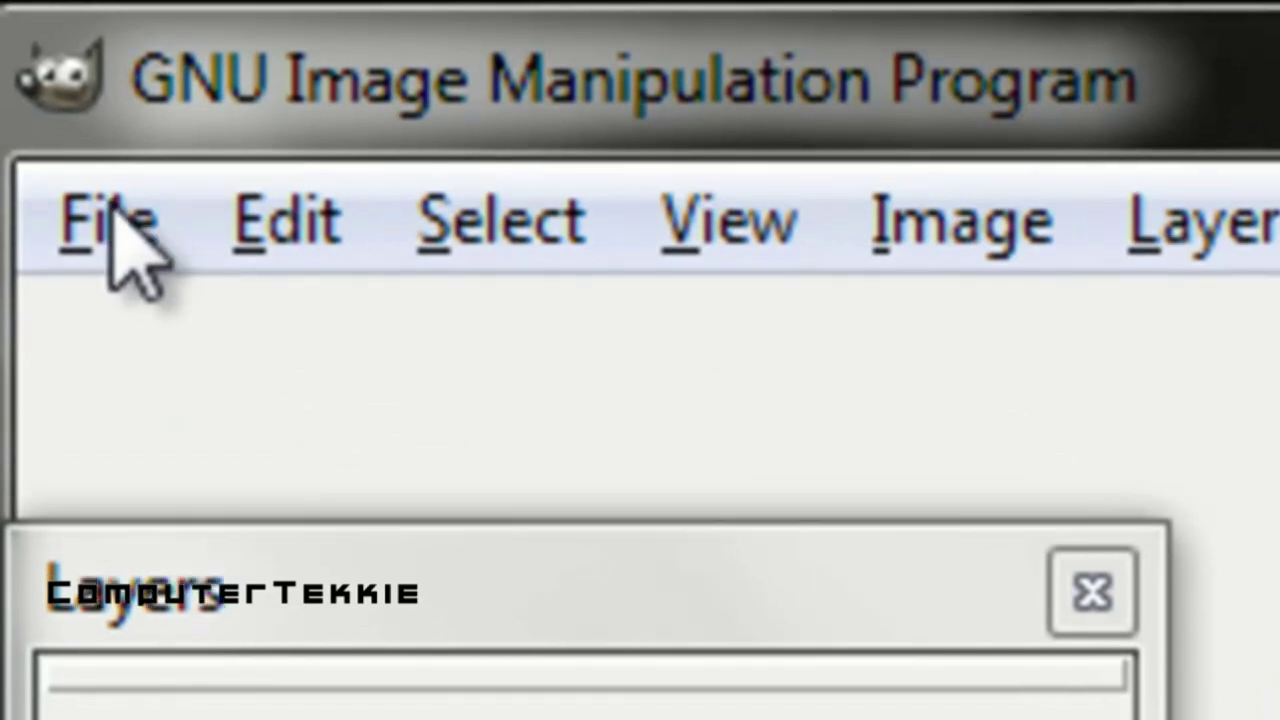
# Open the File > Create > Logos submenu of logo styles.
pyautogui.click(114, 226)
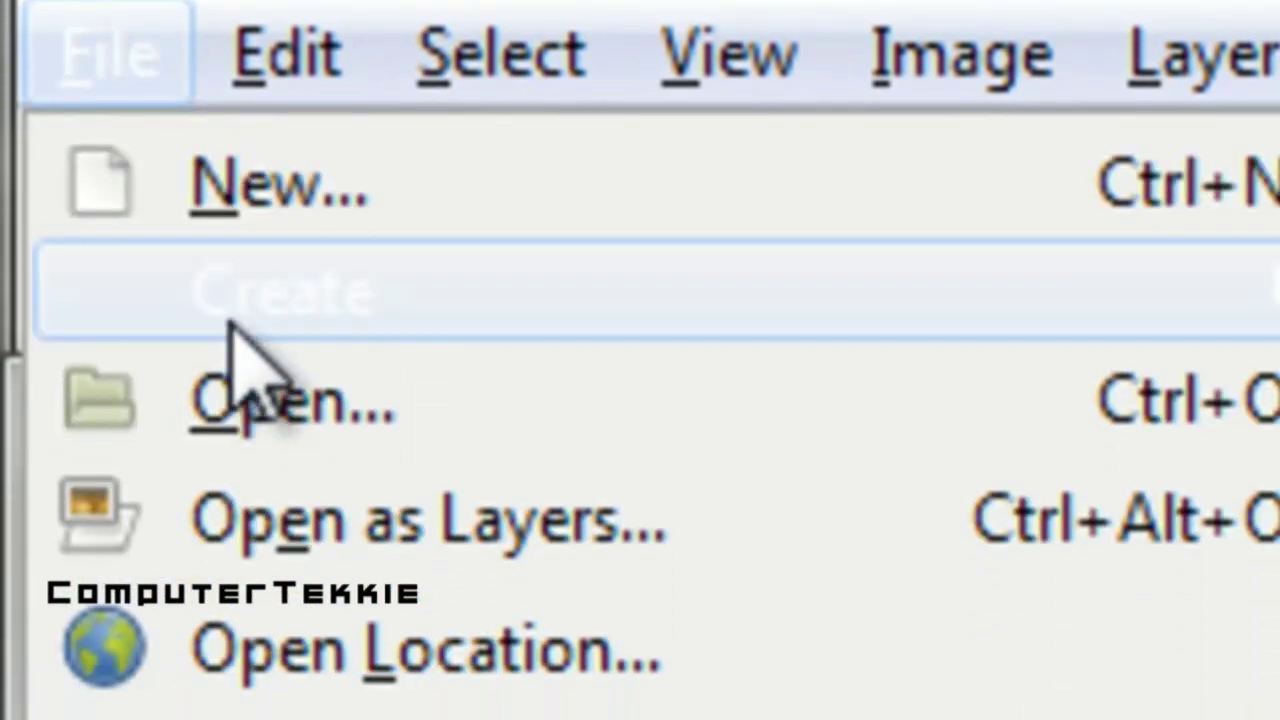
pyautogui.moveTo(898, 306)
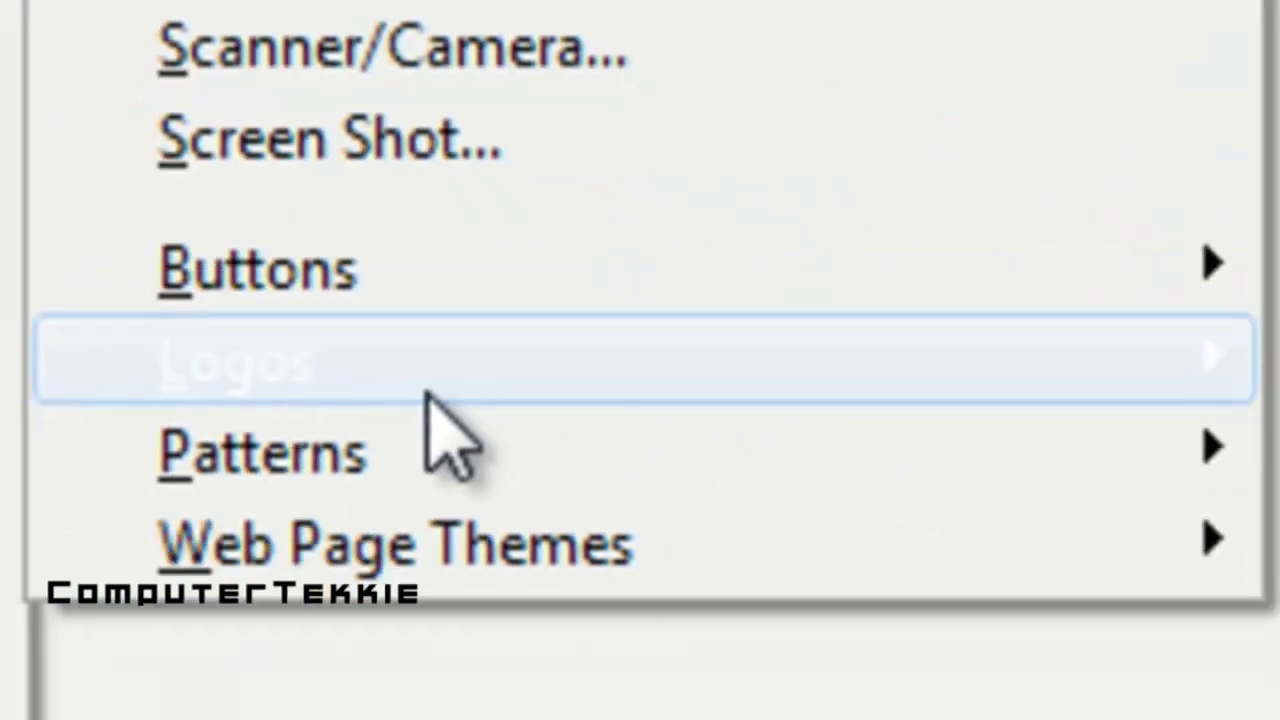
pyautogui.moveTo(889, 378)
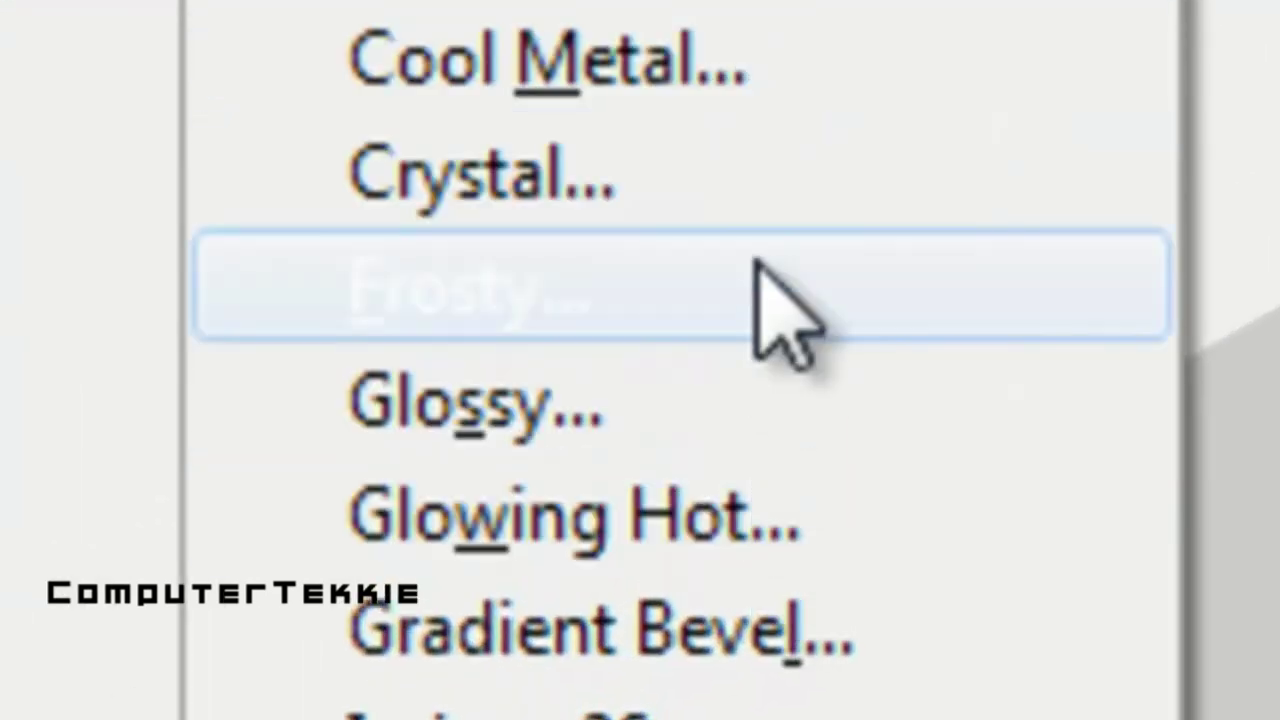
# Start a Frosty logo with the text 'ComputerTekkie' at font size 50.
pyautogui.click(785, 320)
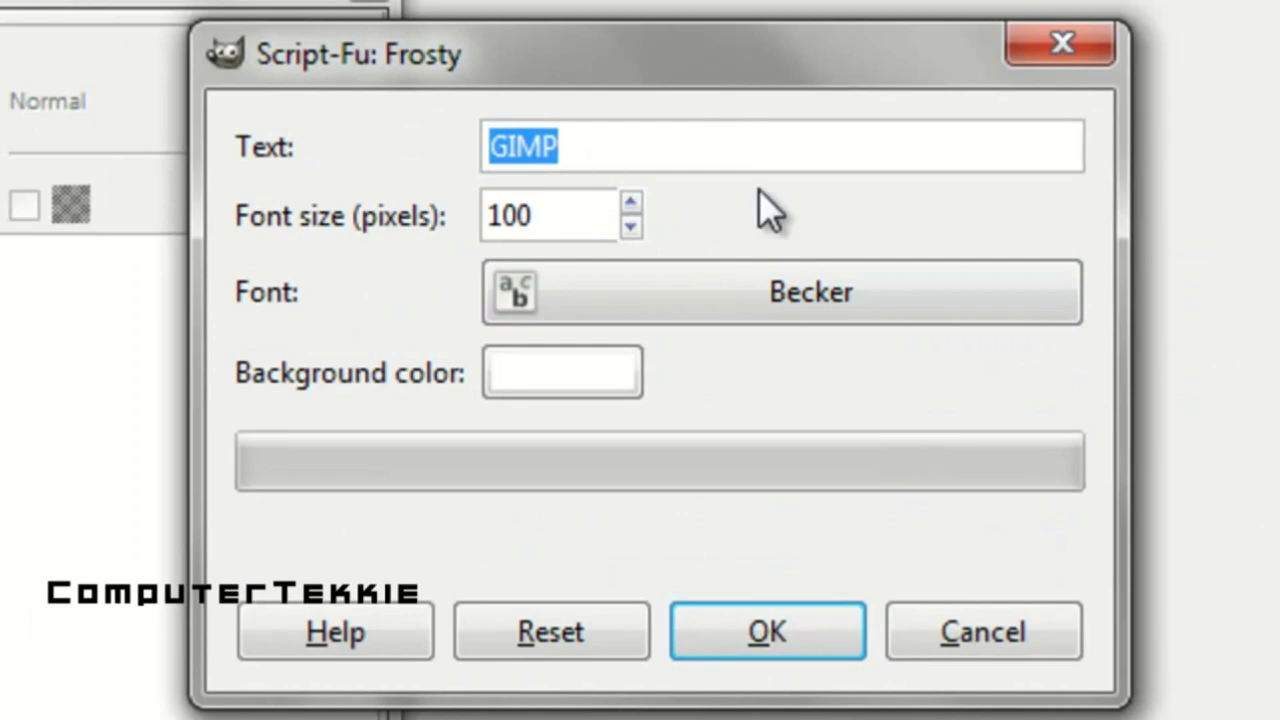
pyautogui.write('Comput')
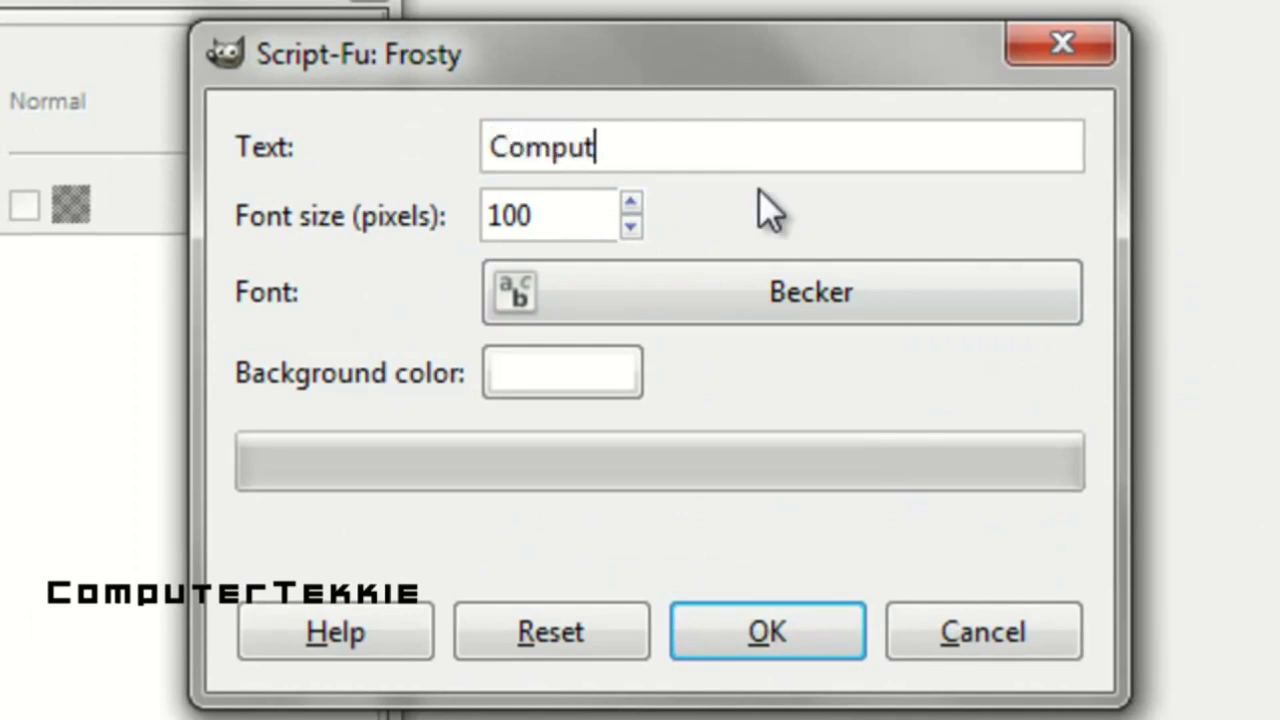
pyautogui.write('erTekkie')
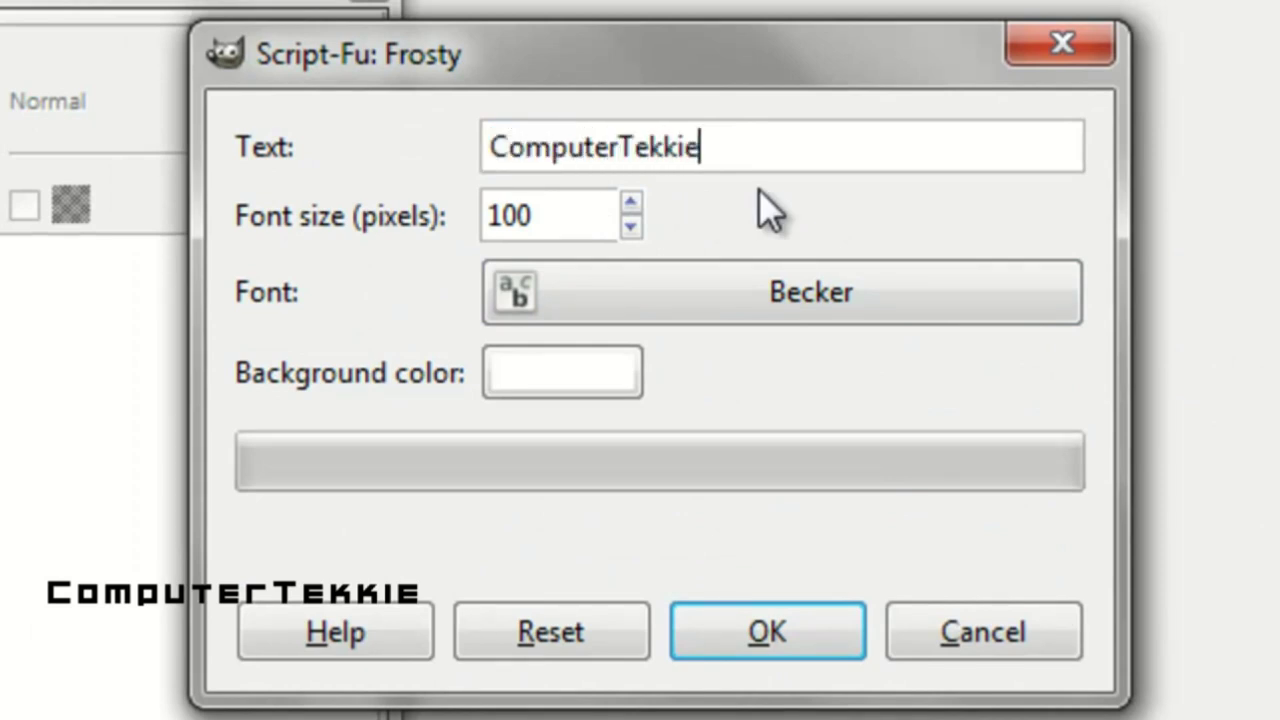
pyautogui.click(588, 205)
pyautogui.click(630, 203)
pyautogui.click(630, 203)
pyautogui.click(630, 203)
pyautogui.click(630, 203)
pyautogui.click(630, 203)
pyautogui.click(631, 228)
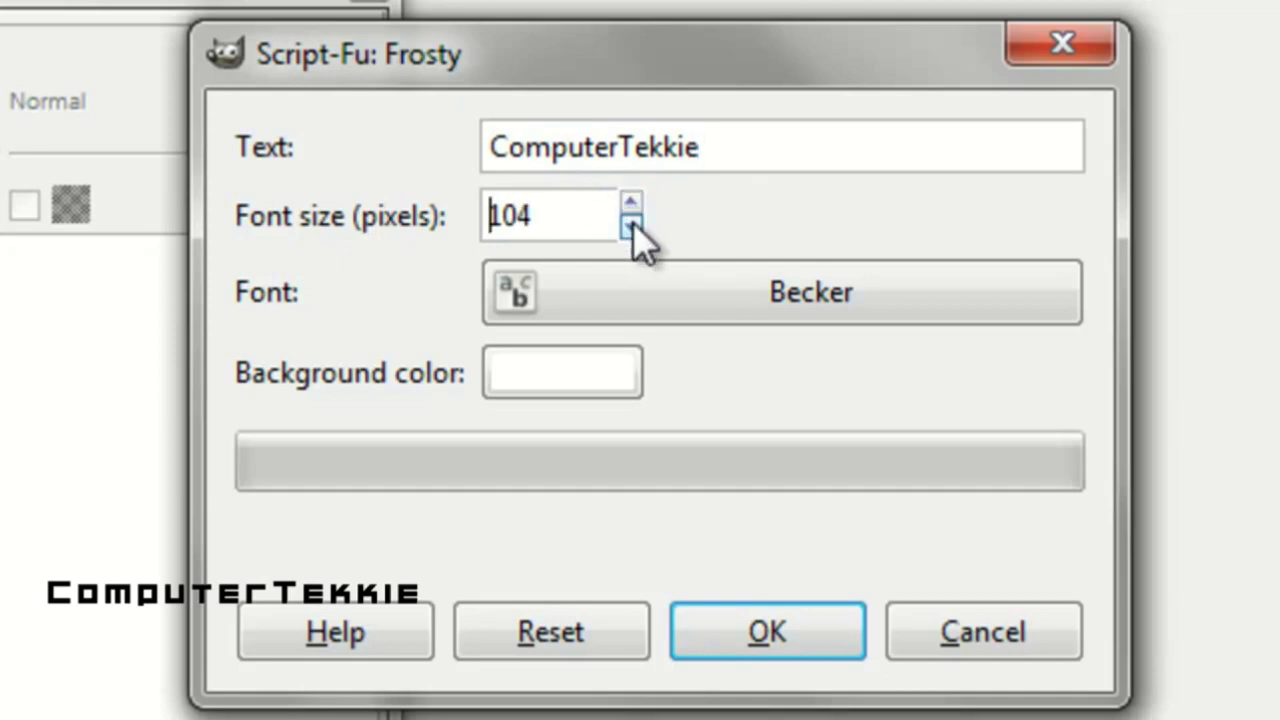
pyautogui.moveTo(620, 222); pyautogui.dragTo(305, 225)
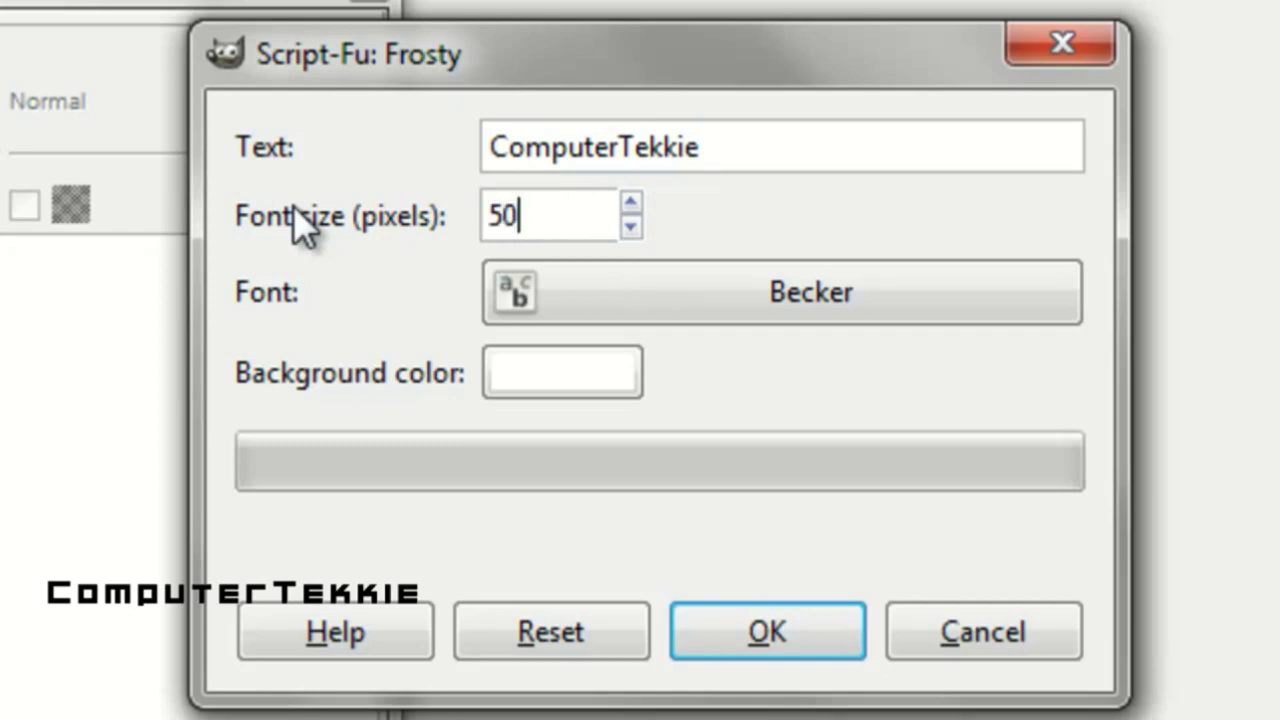
# Choose Chubu 08 Normal as the font and keep the white ffffff background.
pyautogui.click(714, 289)
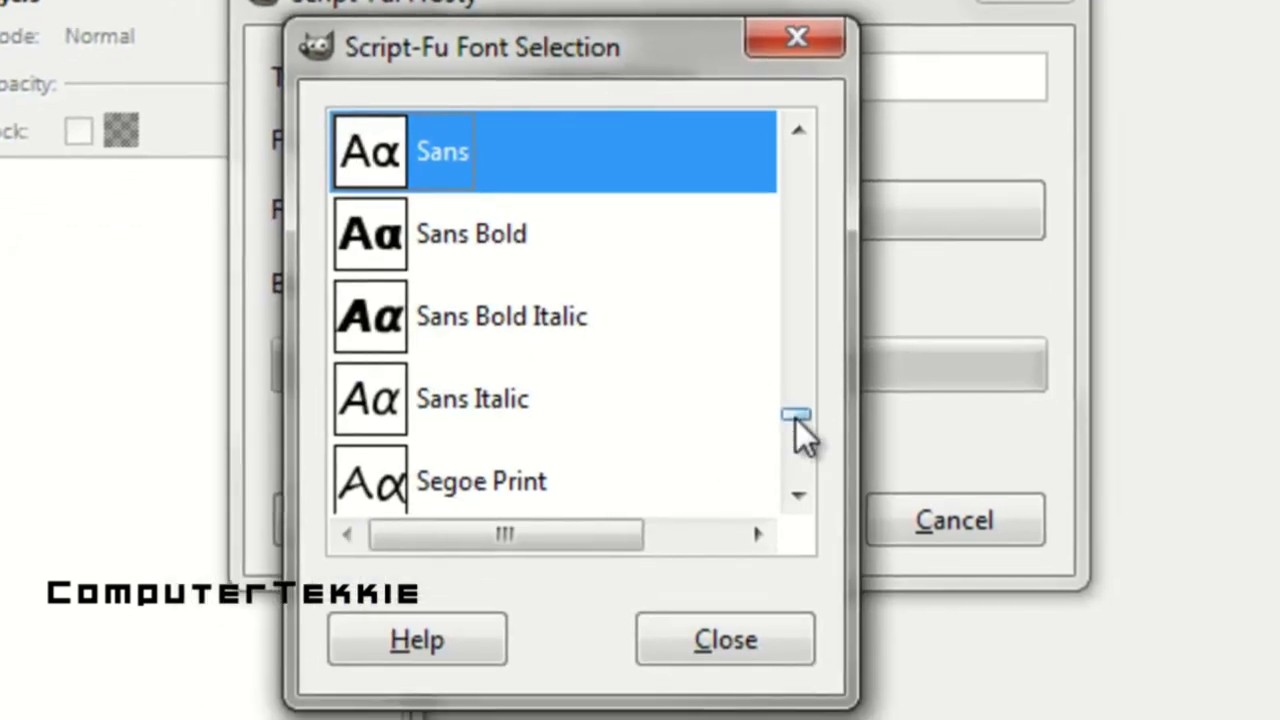
pyautogui.moveTo(795, 415); pyautogui.dragTo(814, 226)
pyautogui.click(798, 131)
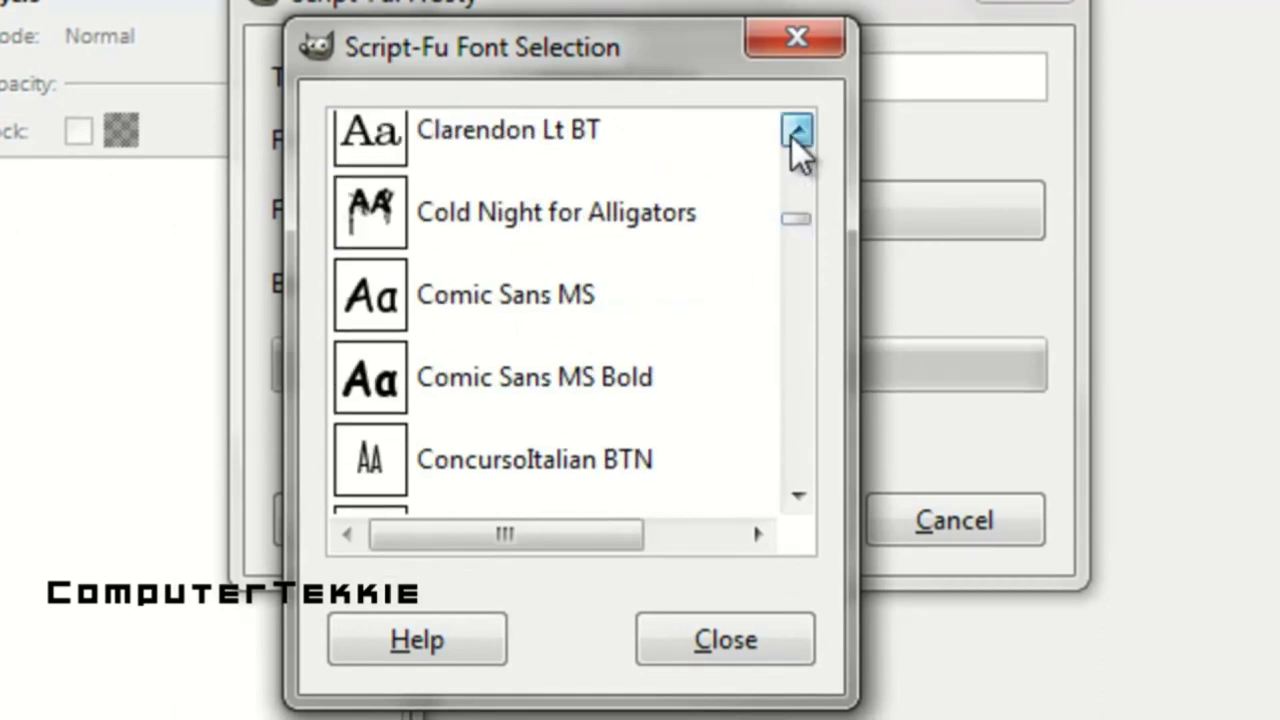
pyautogui.click(798, 131)
pyautogui.click(798, 131)
pyautogui.click(798, 131)
pyautogui.click(798, 131)
pyautogui.click(798, 131)
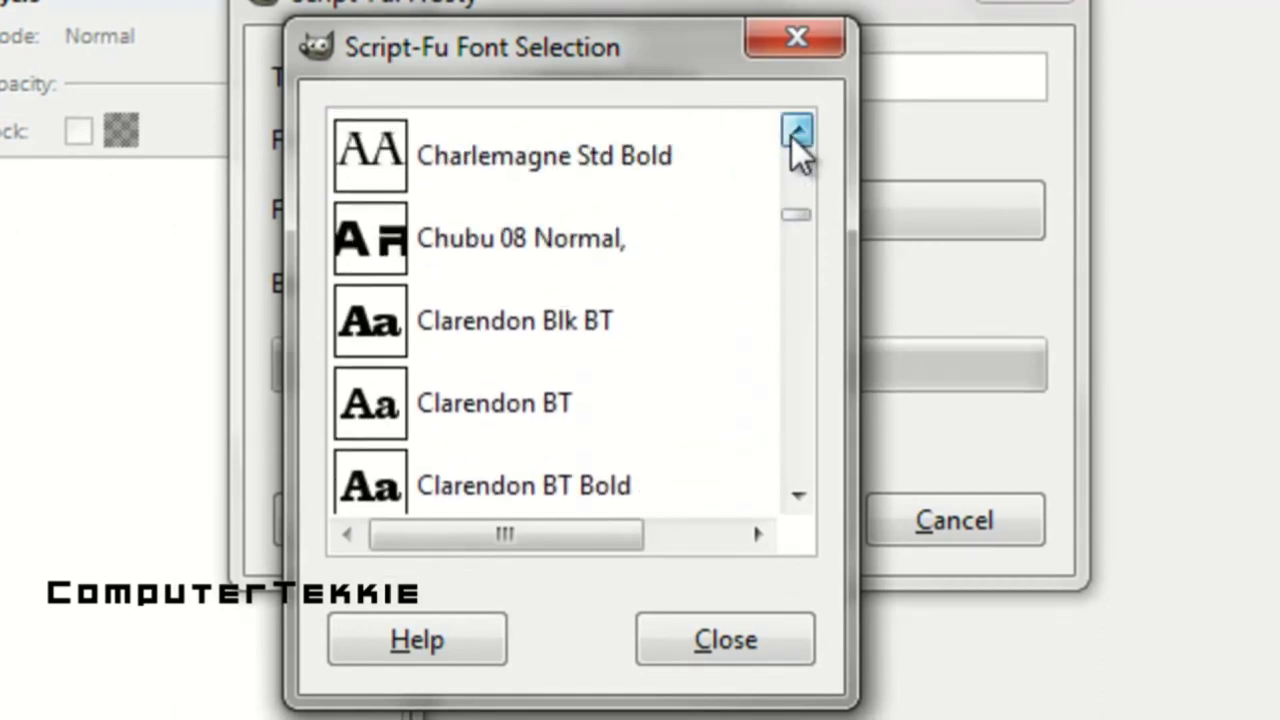
pyautogui.click(798, 131)
pyautogui.click(576, 290)
pyautogui.click(722, 642)
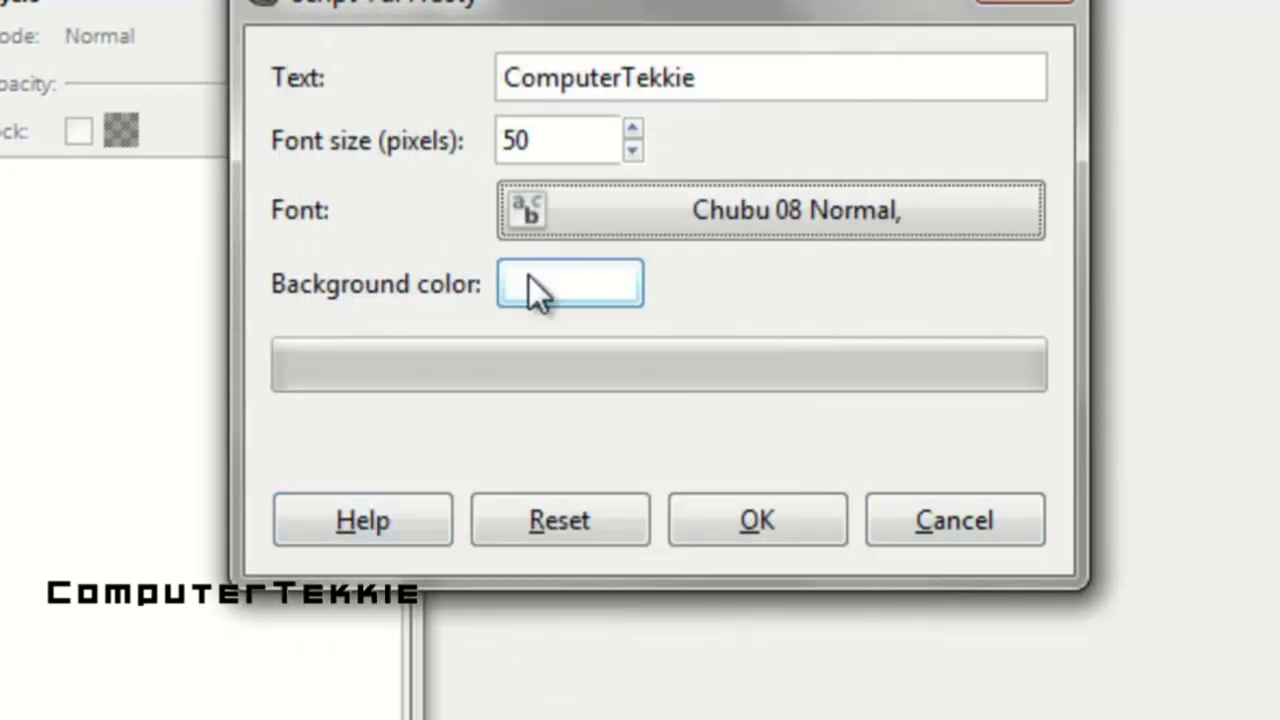
pyautogui.click(558, 285)
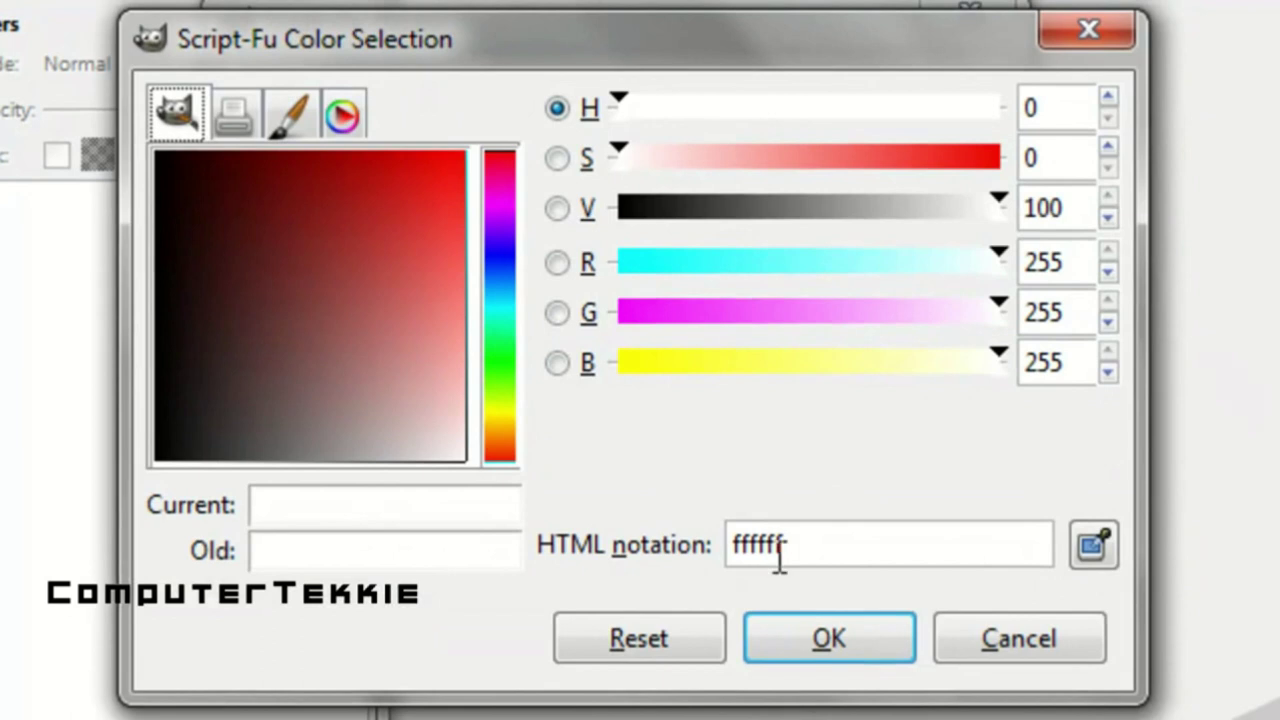
pyautogui.click(806, 636)
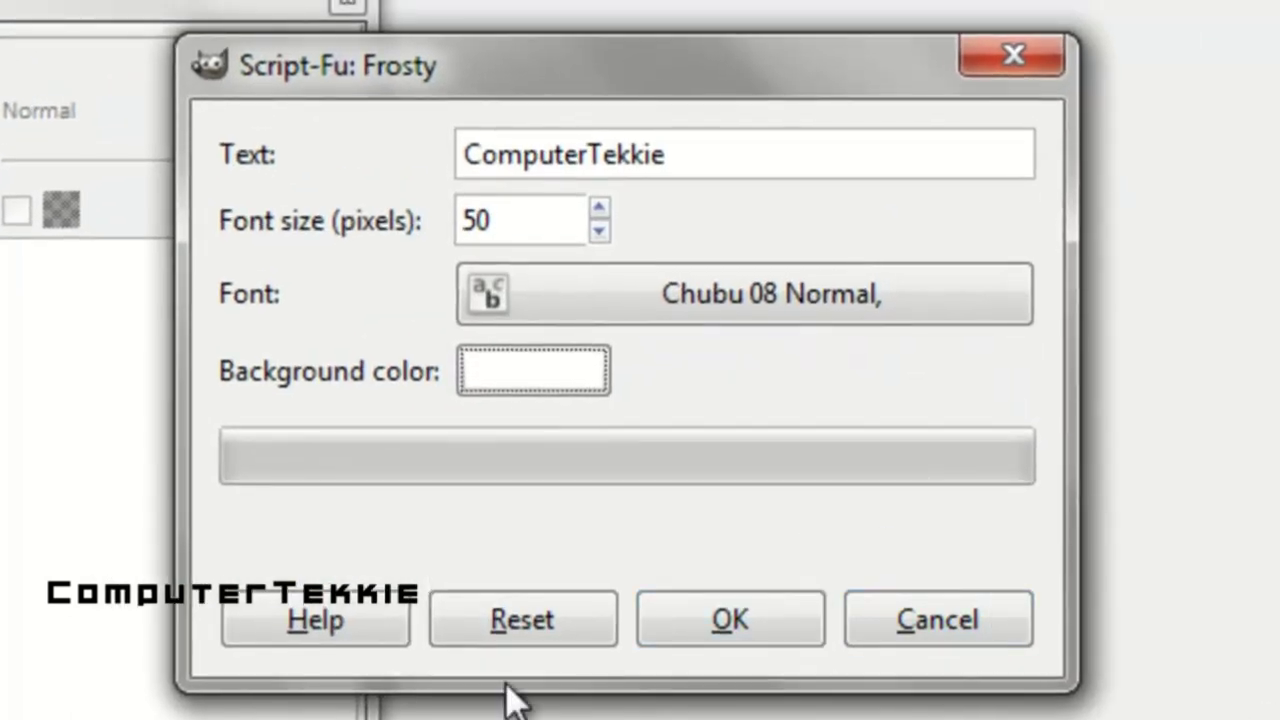
# Generate the Frosty logo and inspect its Shadow, Matte, Sparkle and ComputerTekkie layers.
pyautogui.click(750, 595)
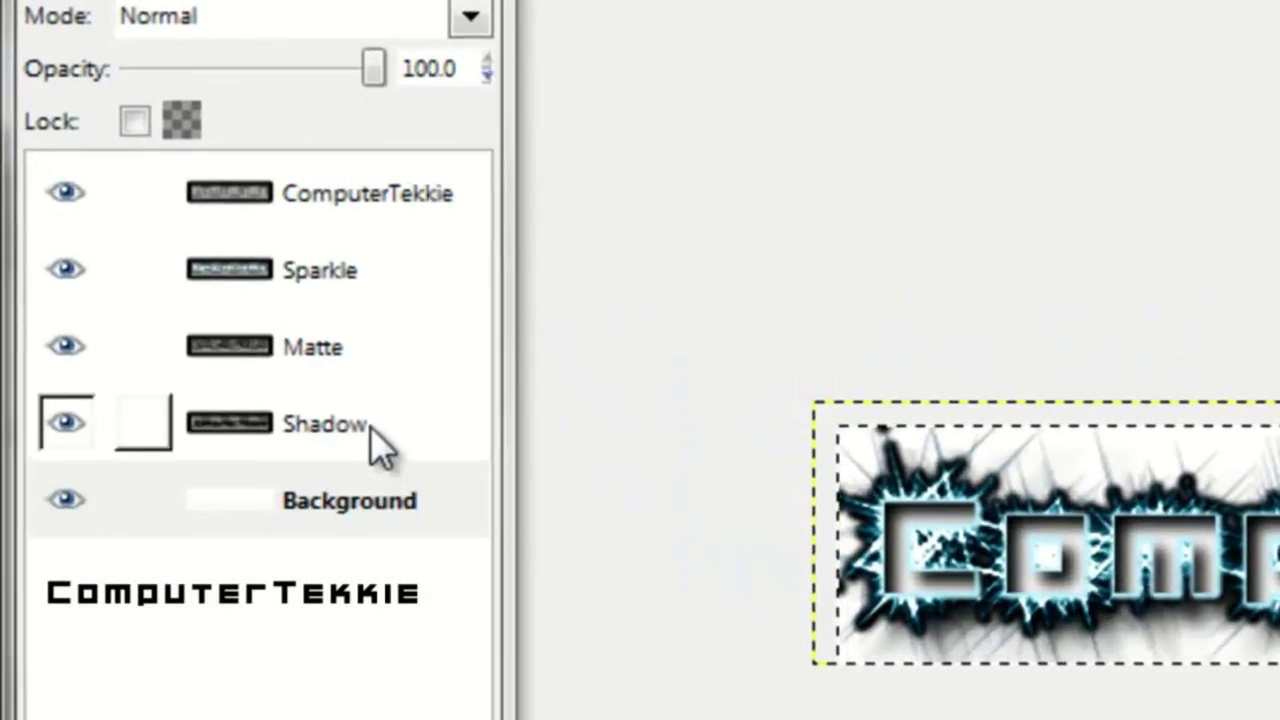
pyautogui.click(370, 426)
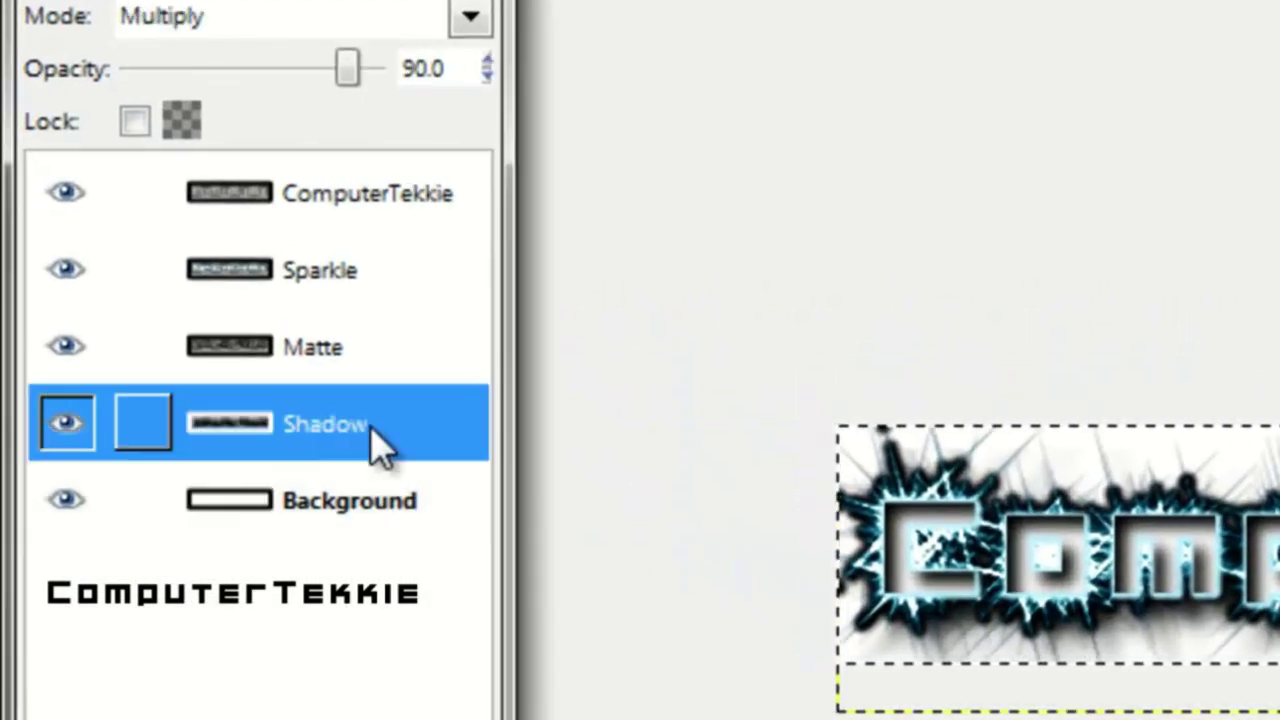
pyautogui.click(372, 368)
pyautogui.click(373, 292)
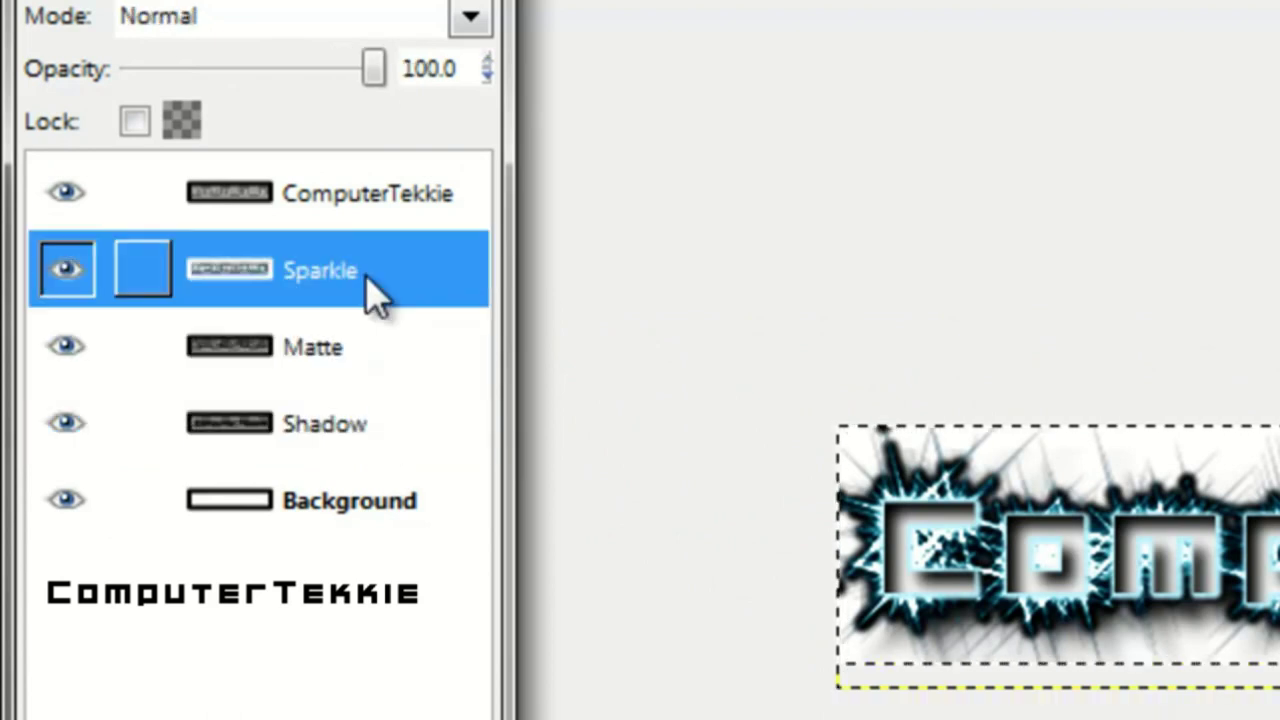
pyautogui.click(372, 176)
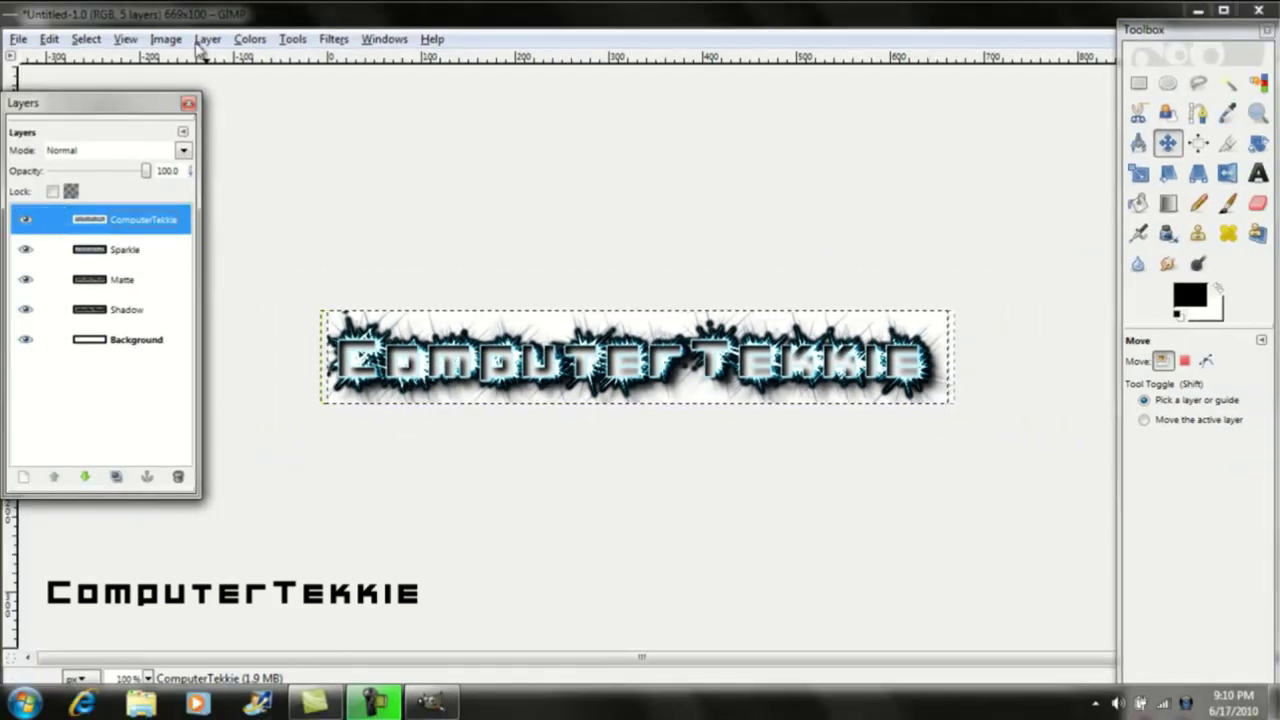
# Close the Frosty image without saving and reopen the File > Create > Logos list.
pyautogui.click(1270, 12)
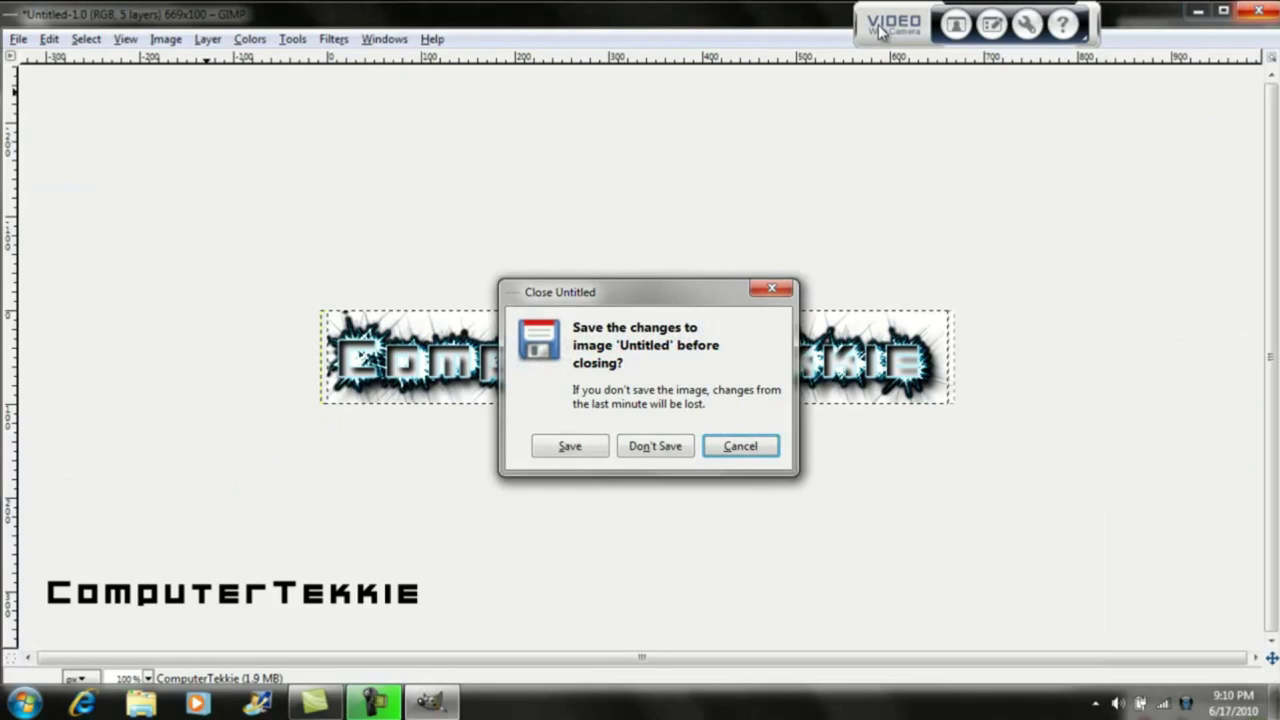
pyautogui.click(655, 446)
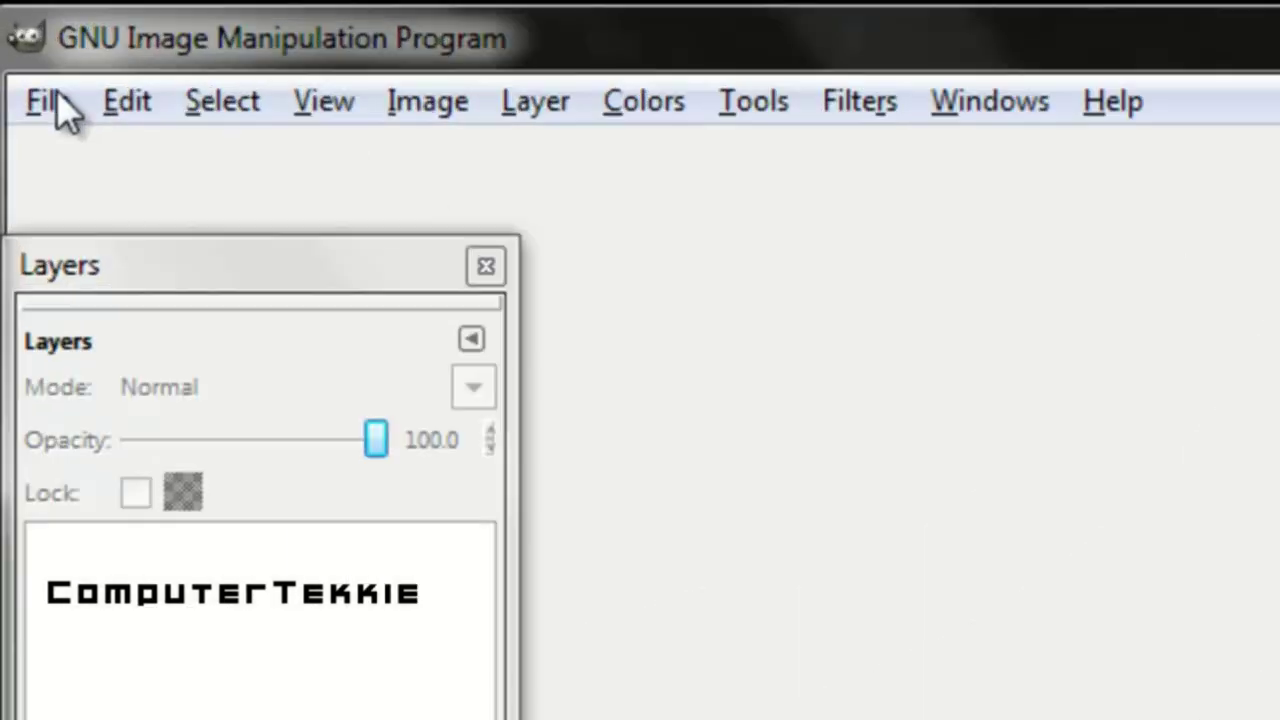
pyautogui.click(18, 39)
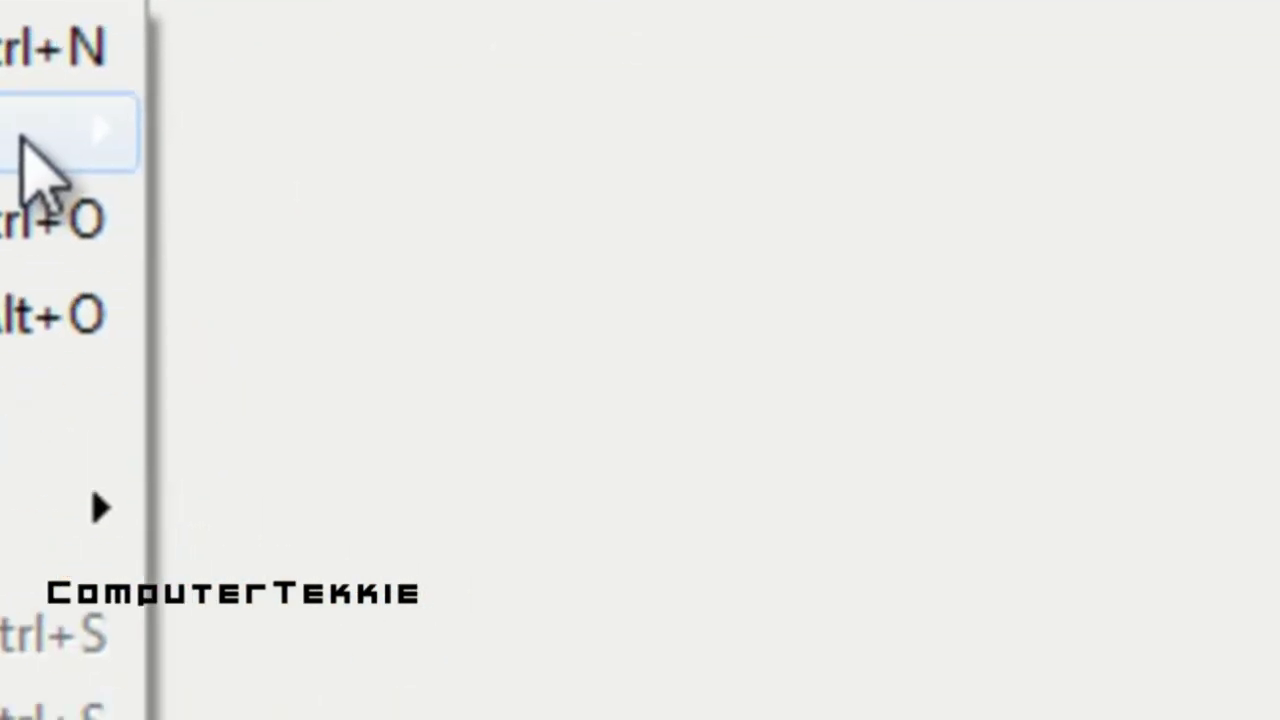
pyautogui.click(767, 331)
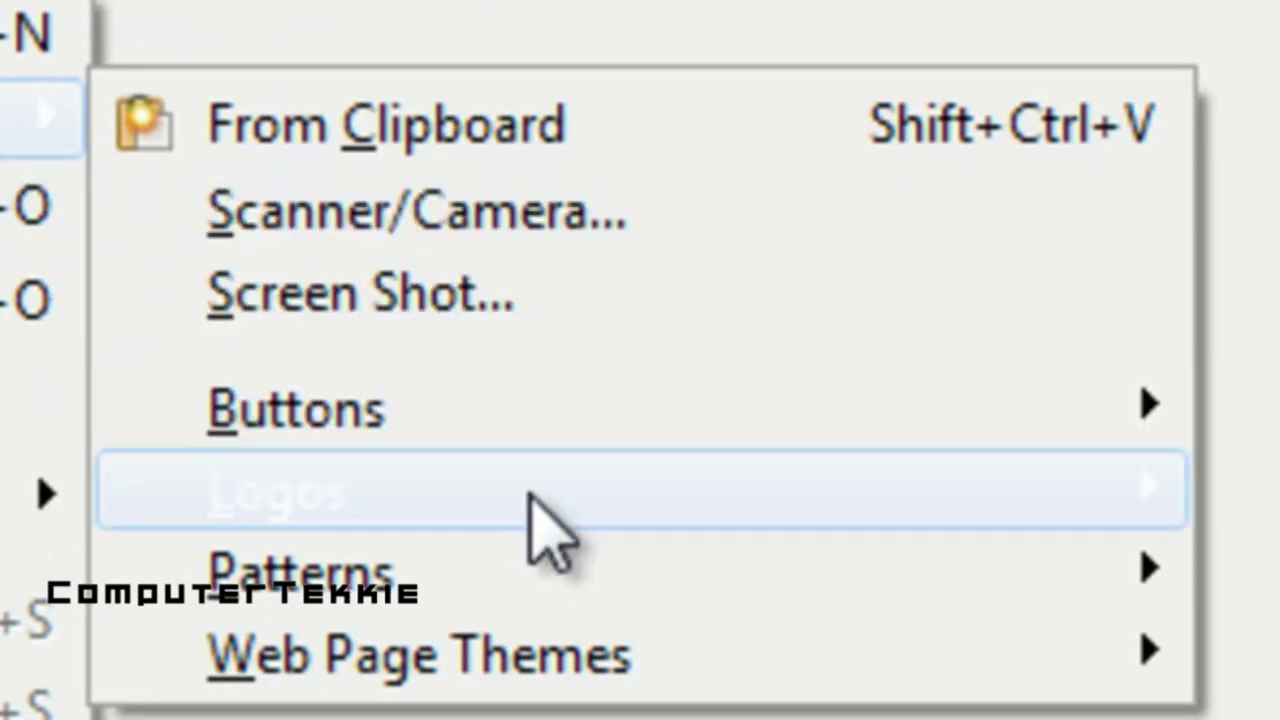
# Start an Alien Glow logo with text 'ComputerTekkie' and font size 100.
pyautogui.moveTo(624, 474)
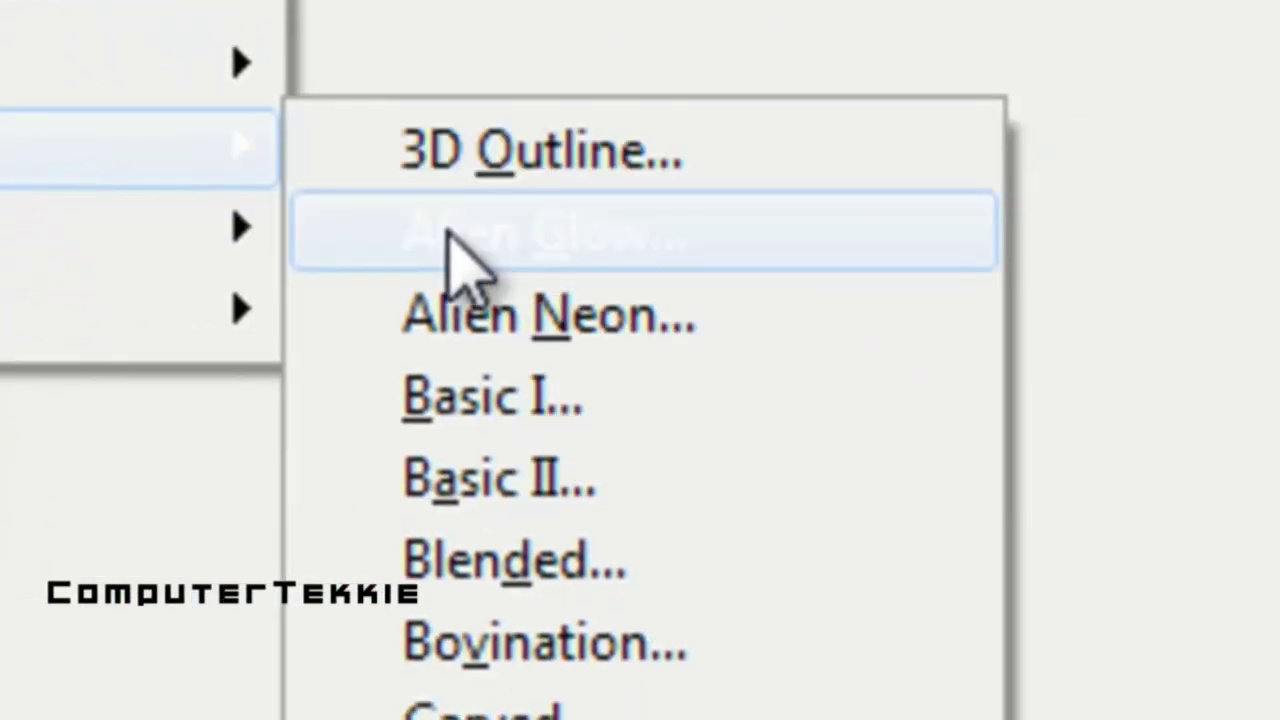
pyautogui.click(455, 258)
pyautogui.write('C')
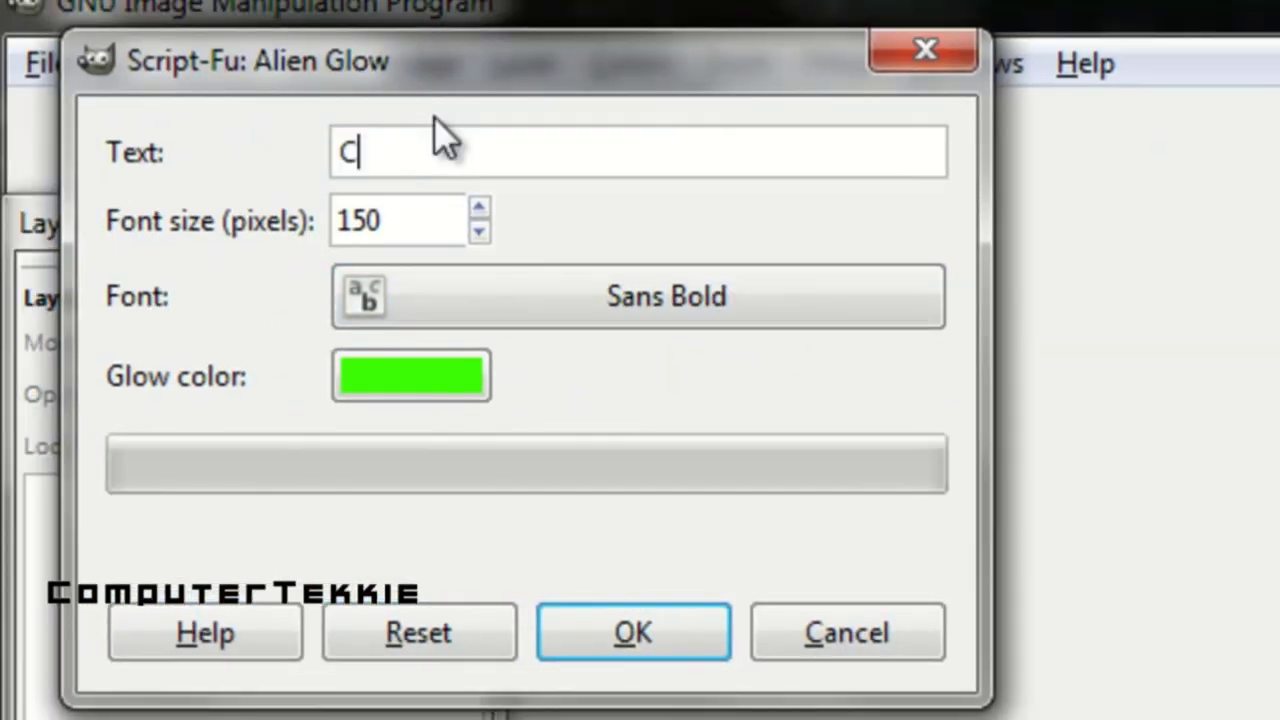
pyautogui.write('omputerTekkie')
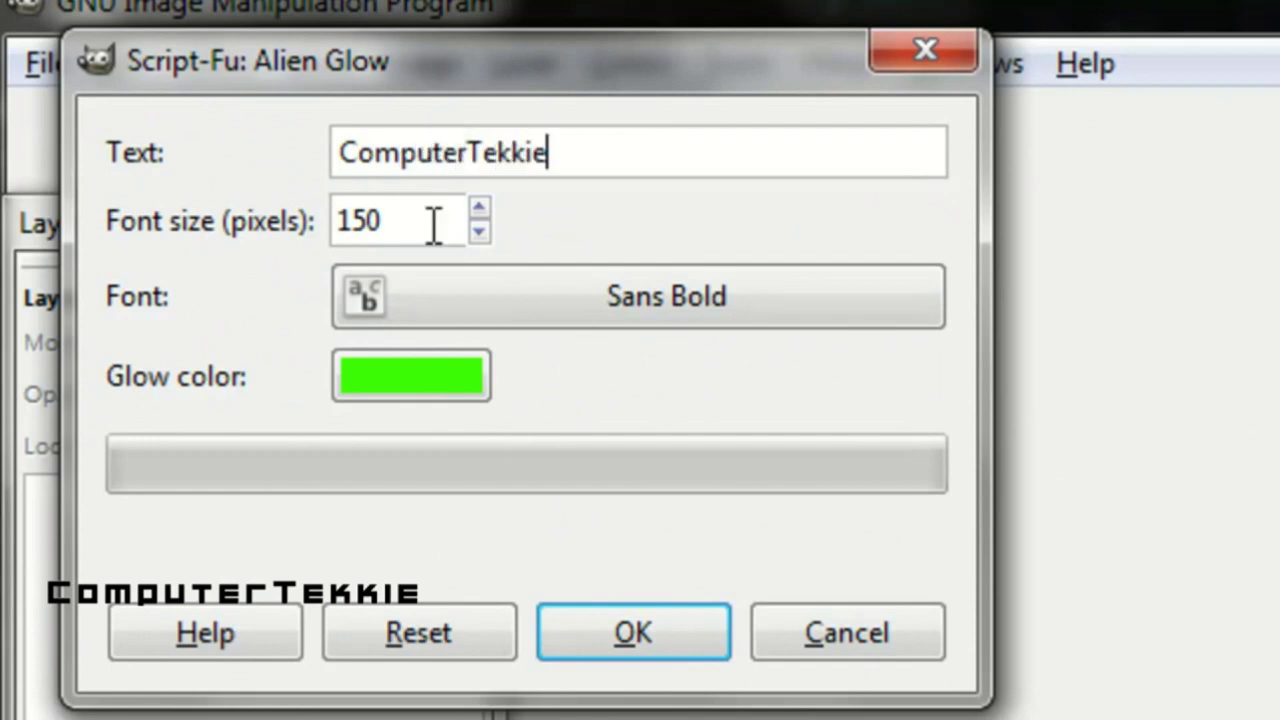
pyautogui.moveTo(441, 218); pyautogui.dragTo(333, 220)
pyautogui.write('100')
# Set the font to Chubu 08 Normal, keep the green glow, and generate the logo.
pyautogui.click(508, 292)
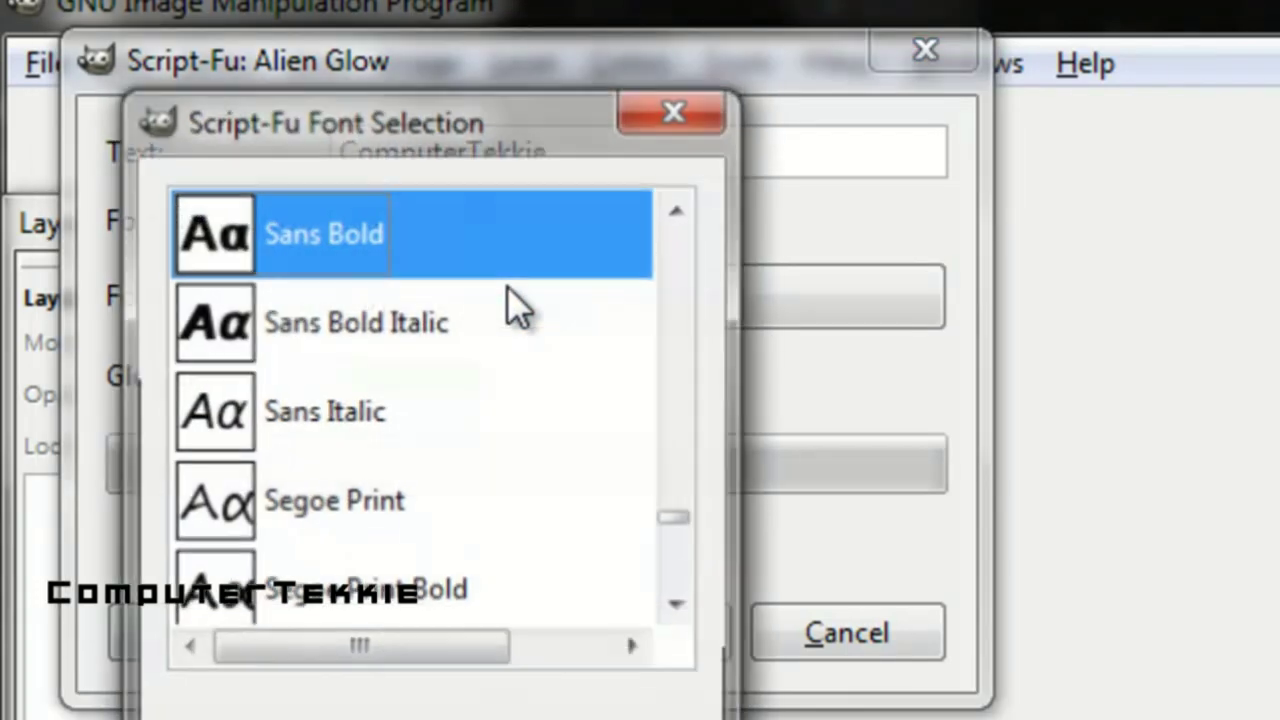
pyautogui.moveTo(702, 511); pyautogui.dragTo(693, 300)
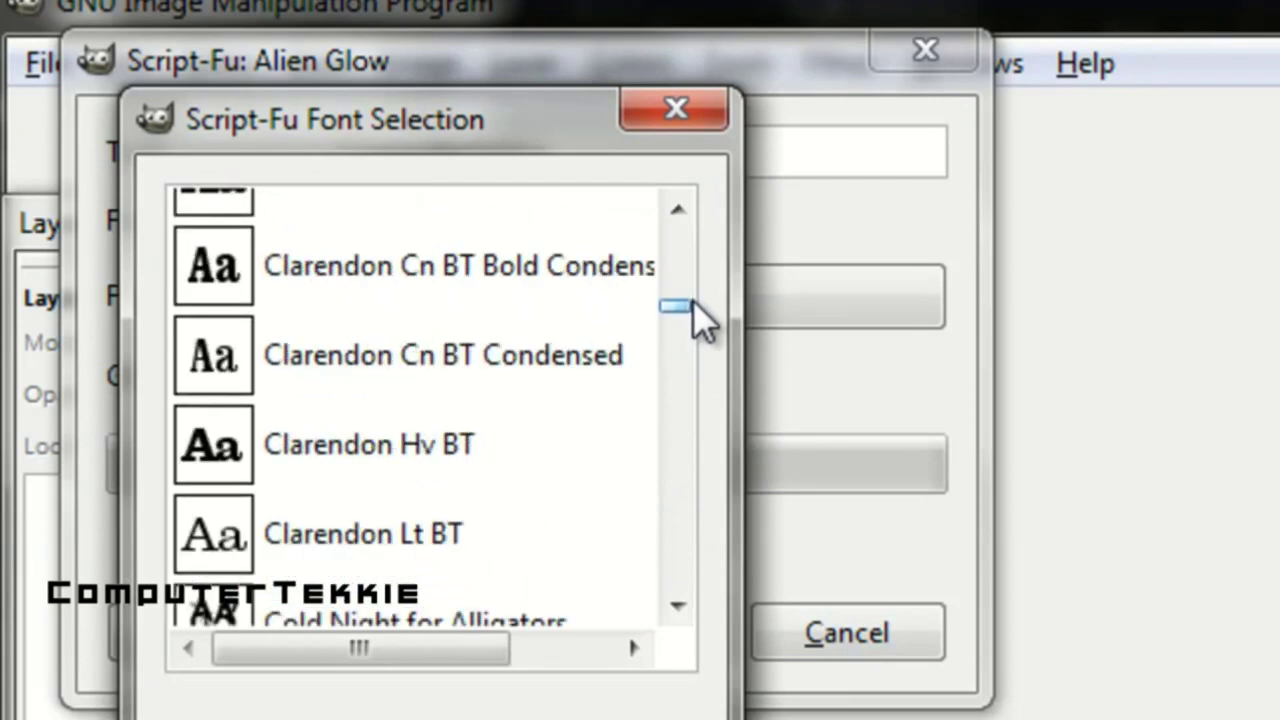
pyautogui.click(688, 206)
pyautogui.click(688, 206)
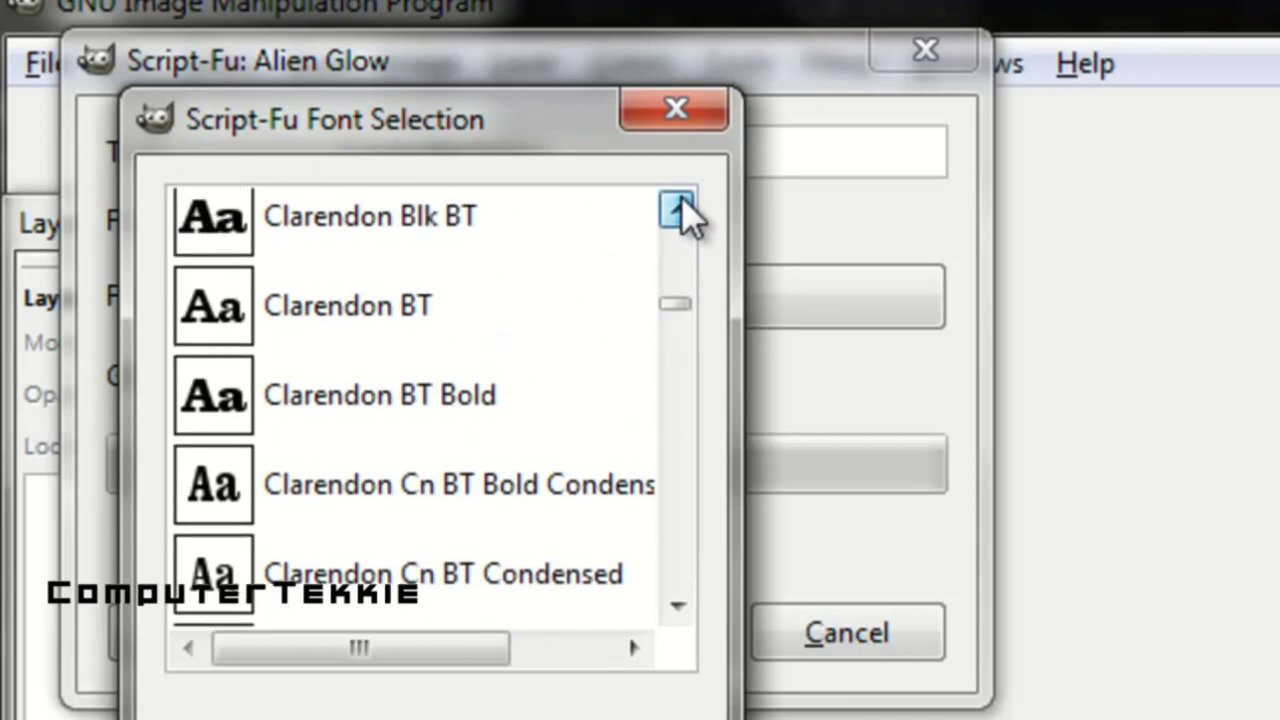
pyautogui.click(688, 206)
pyautogui.click(688, 206)
pyautogui.click(470, 345)
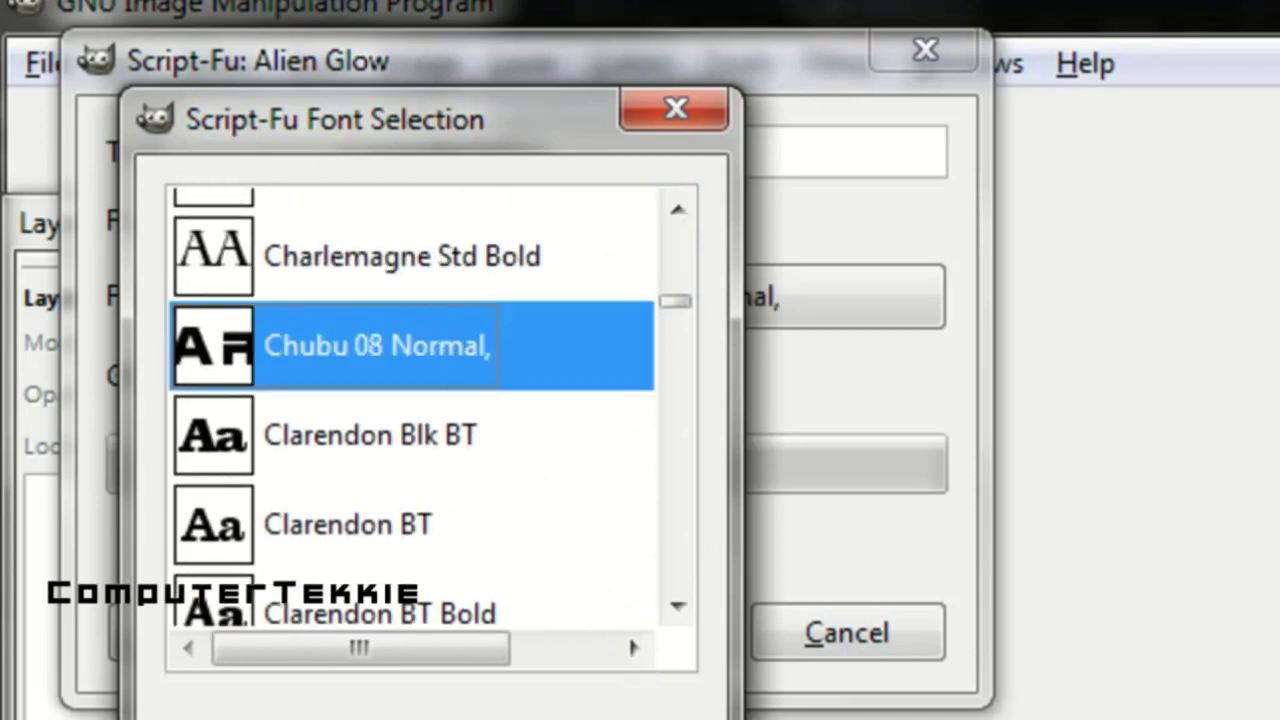
pyautogui.click(654, 715)
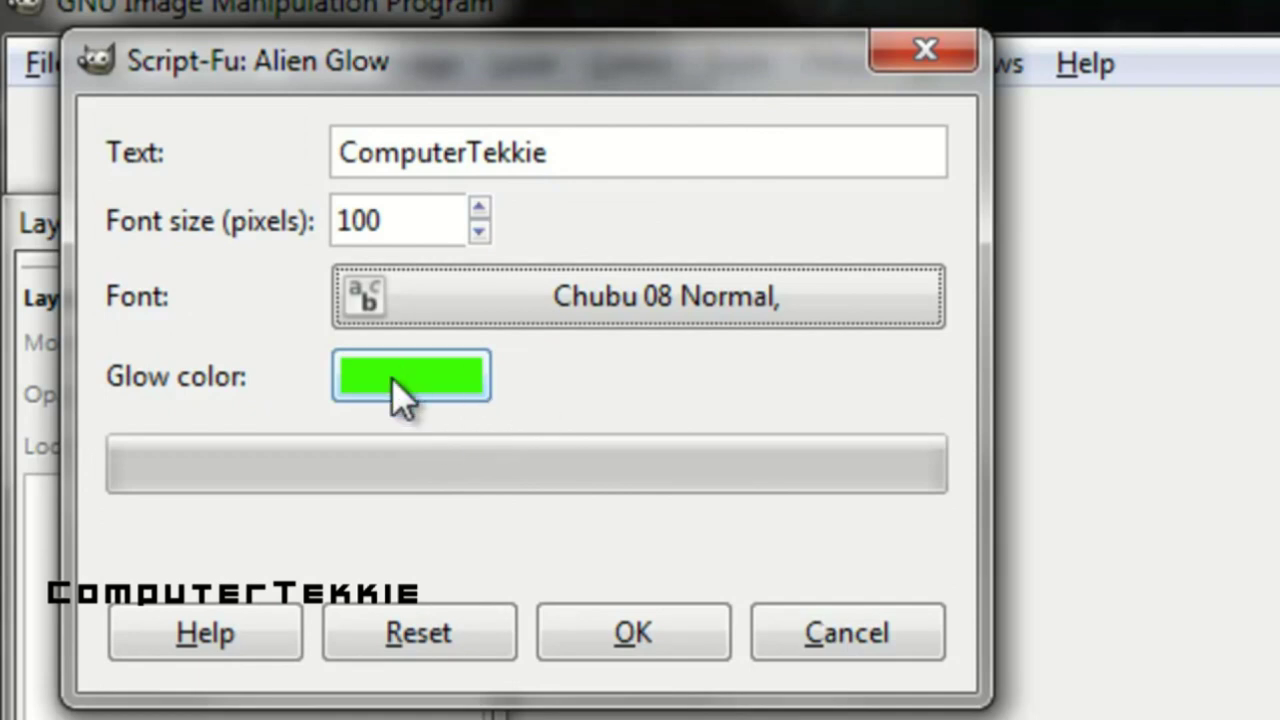
pyautogui.click(620, 630)
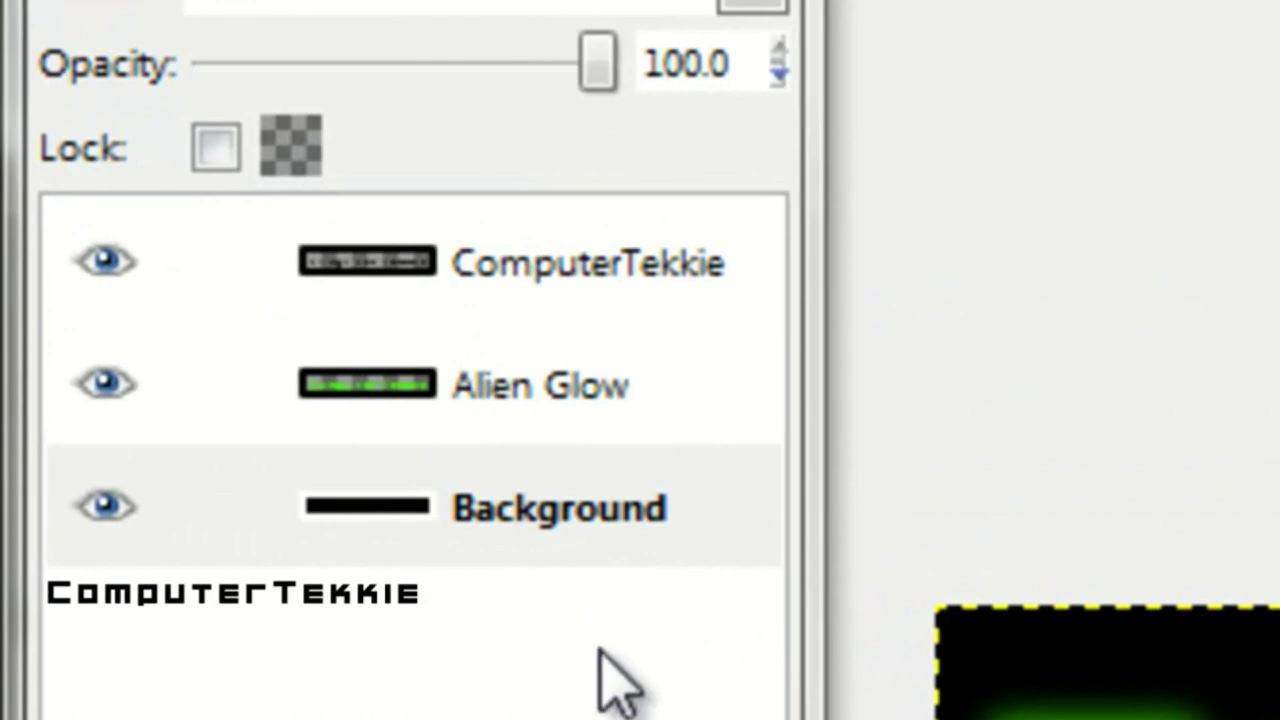
# Inspect the ComputerTekkie text, Alien Glow and black Background layers of the rendered logo.
pyautogui.click(621, 262)
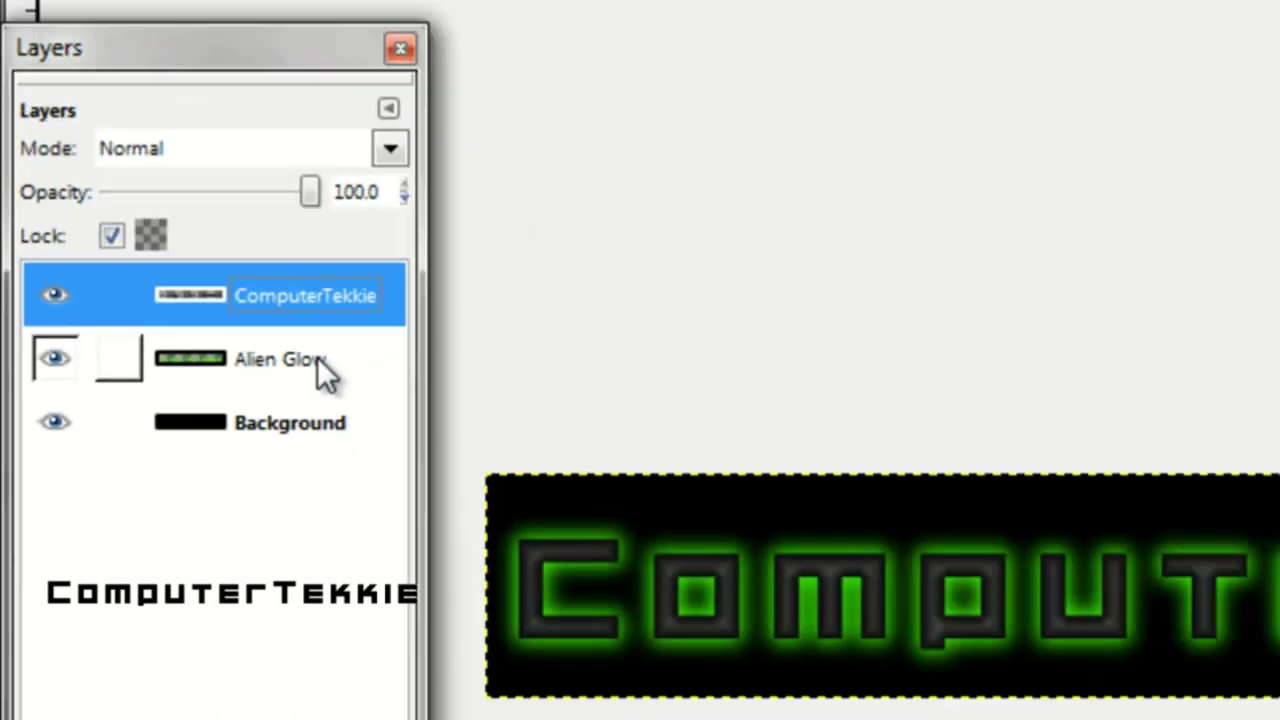
pyautogui.click(595, 386)
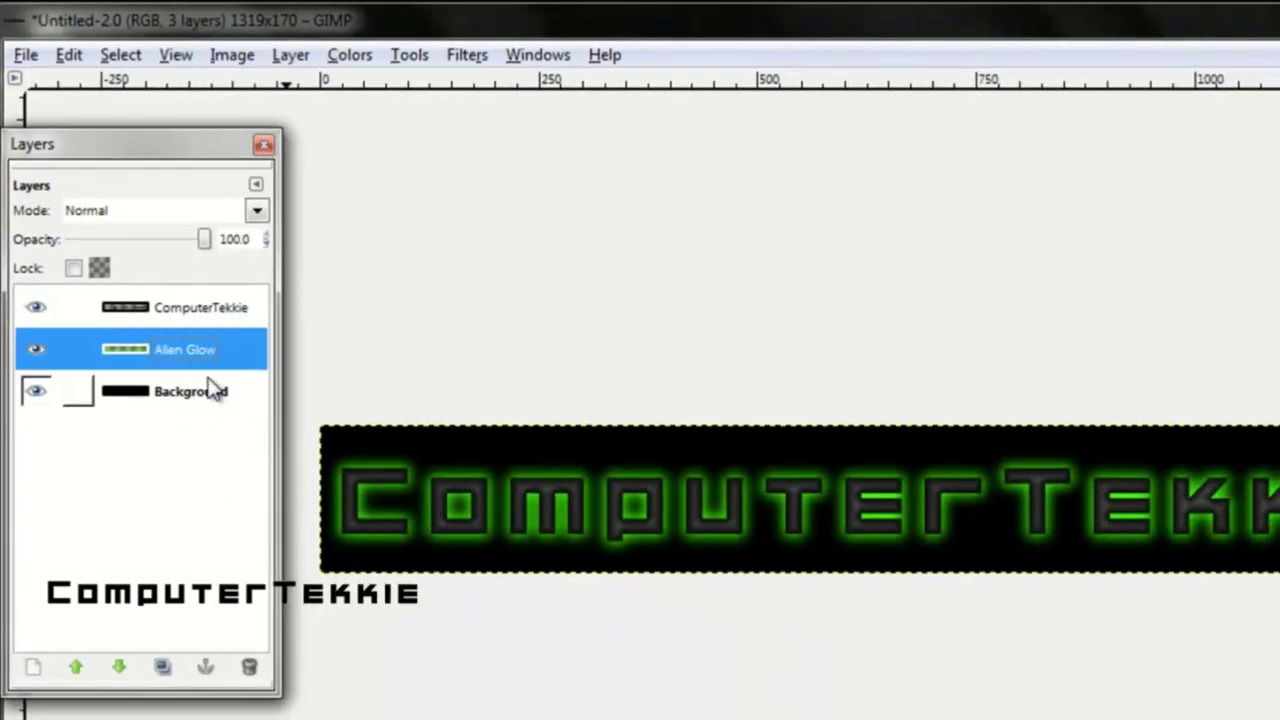
pyautogui.click(212, 397)
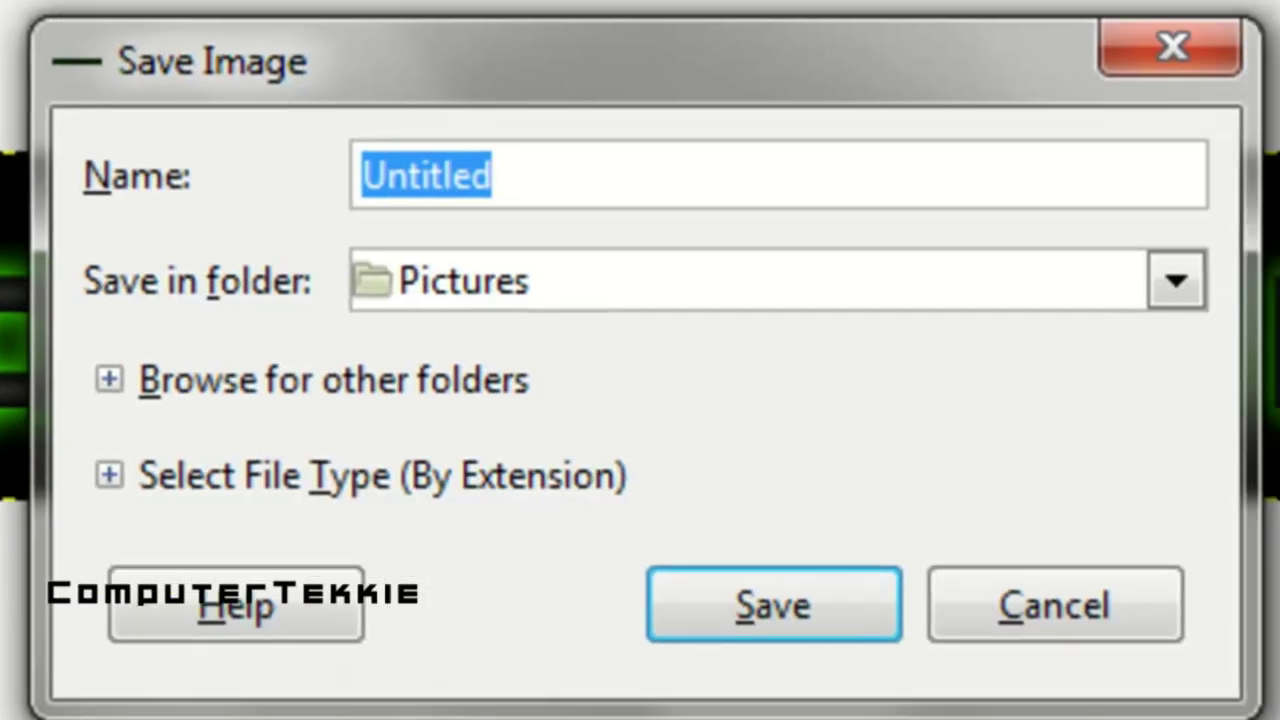
# Save the image as CTLOGO.jpg in the Desktop folder, replacing the existing file.
pyautogui.write('CTLOGO.jpg')
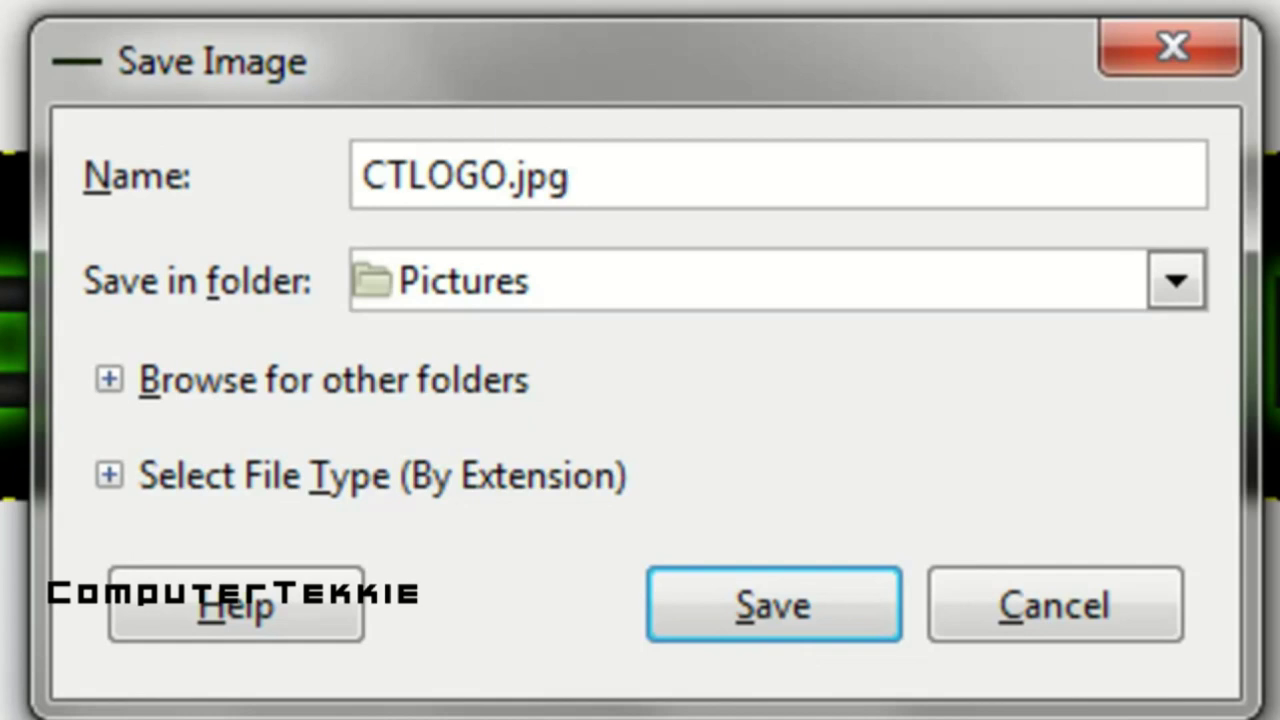
pyautogui.click(1180, 285)
pyautogui.click(865, 428)
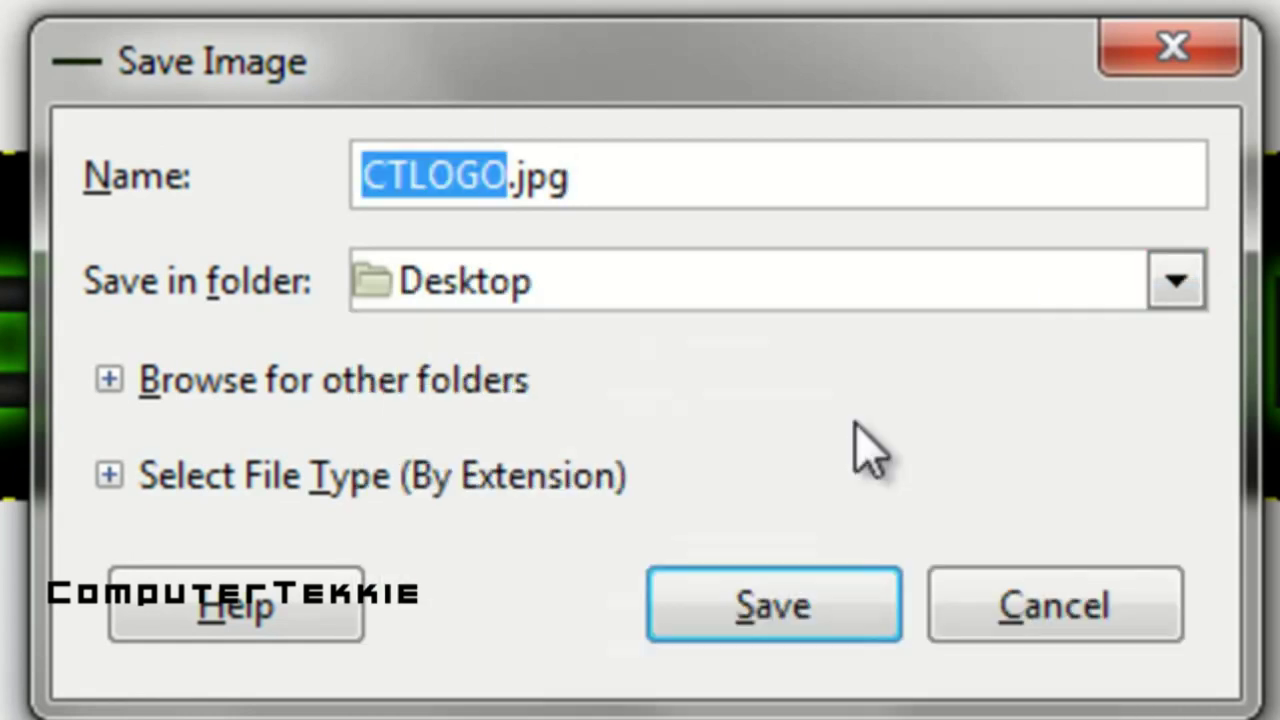
pyautogui.click(835, 590)
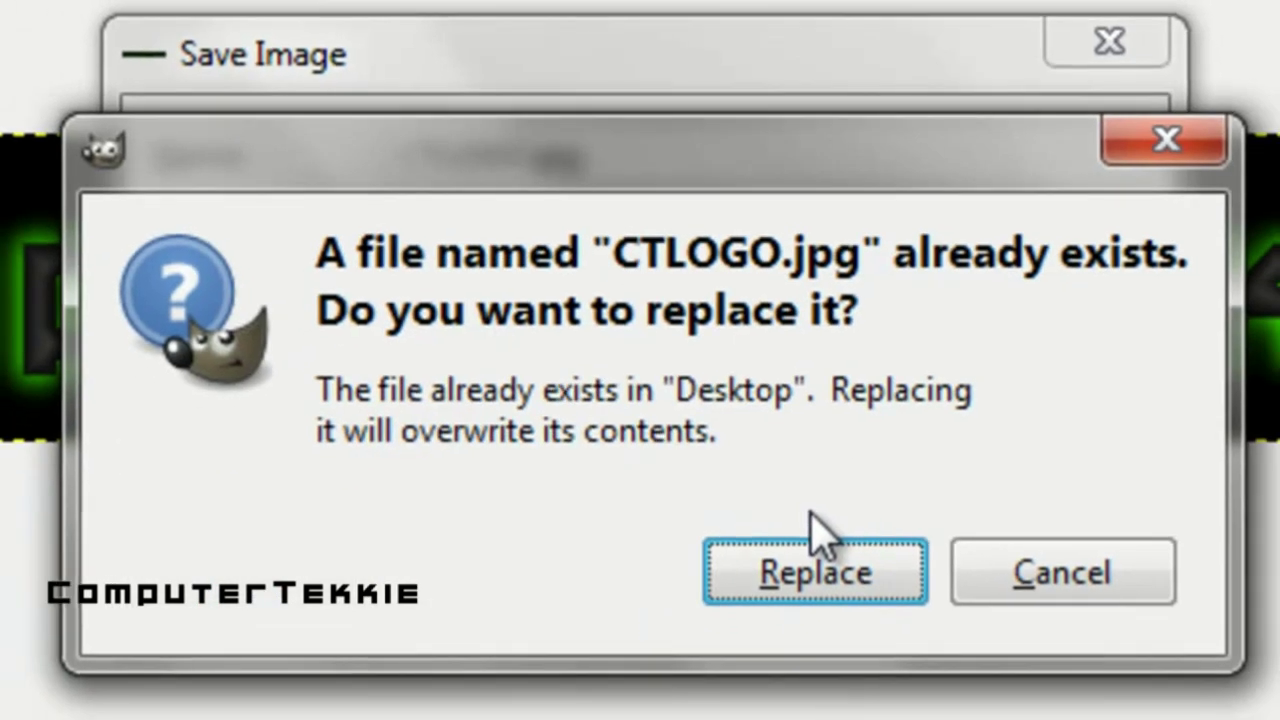
pyautogui.click(910, 585)
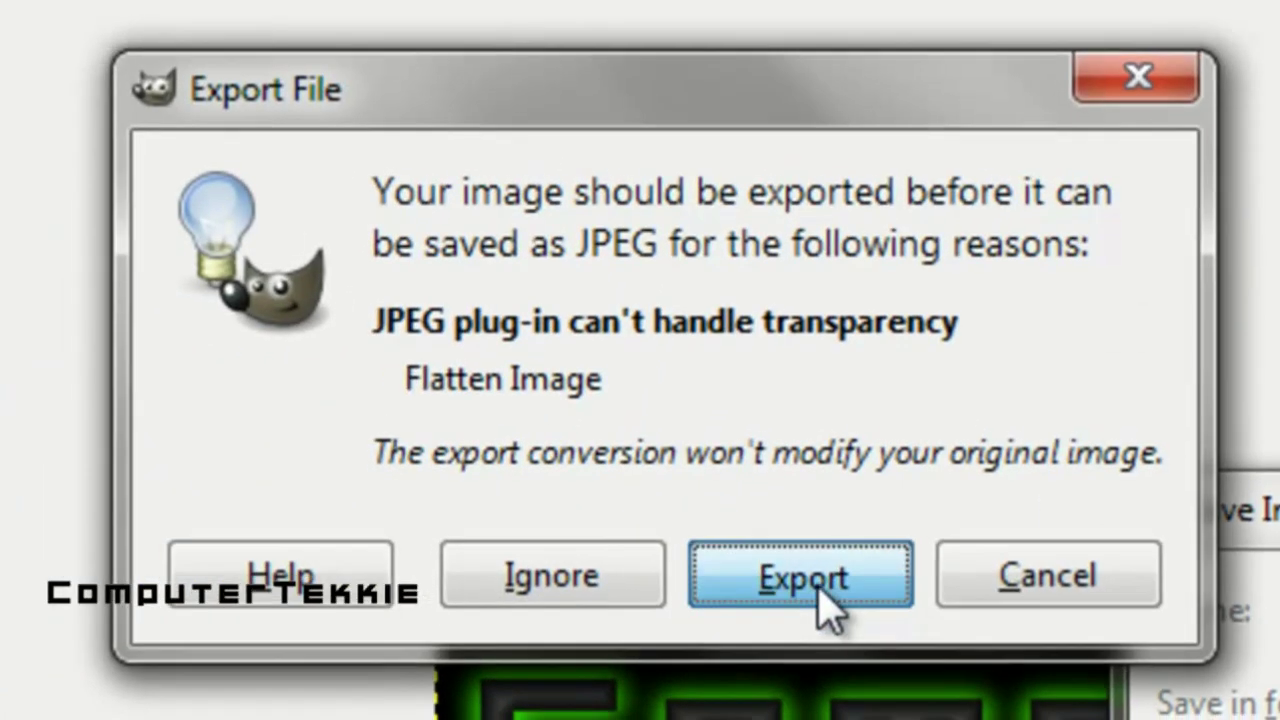
# Flatten the layers and export the JPEG at quality 100.
pyautogui.click(816, 604)
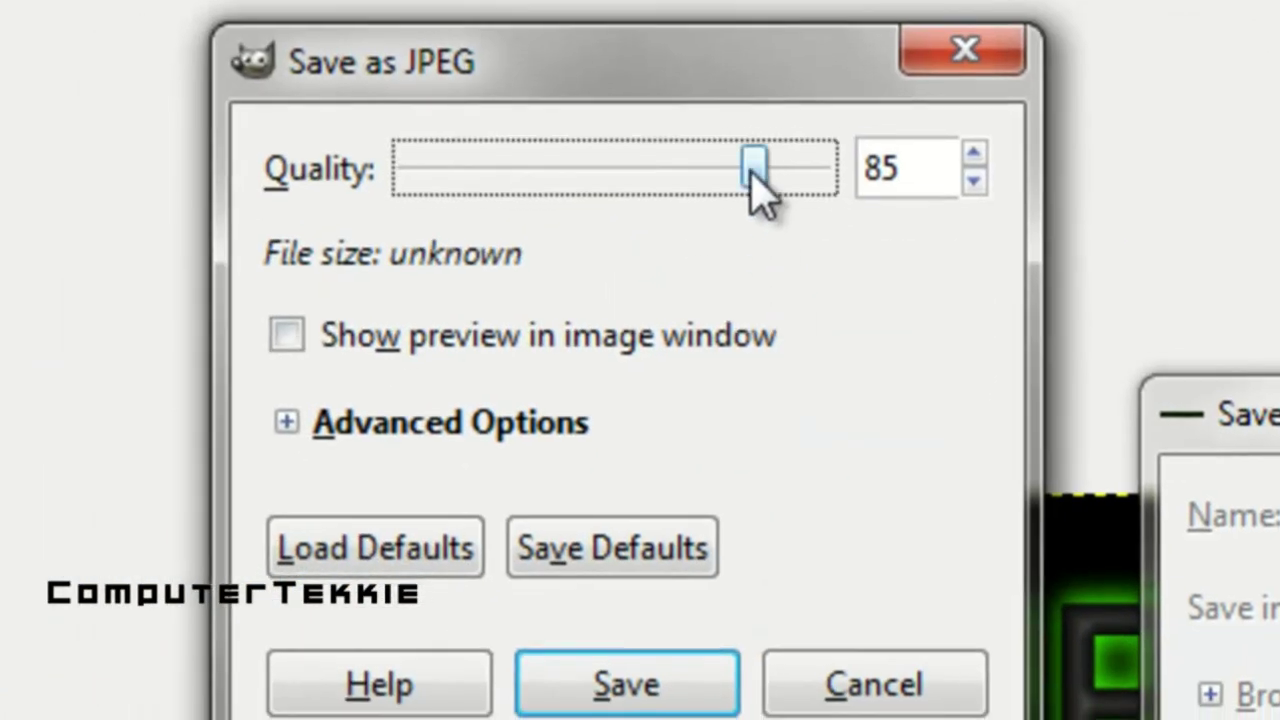
pyautogui.moveTo(752, 172); pyautogui.dragTo(879, 128)
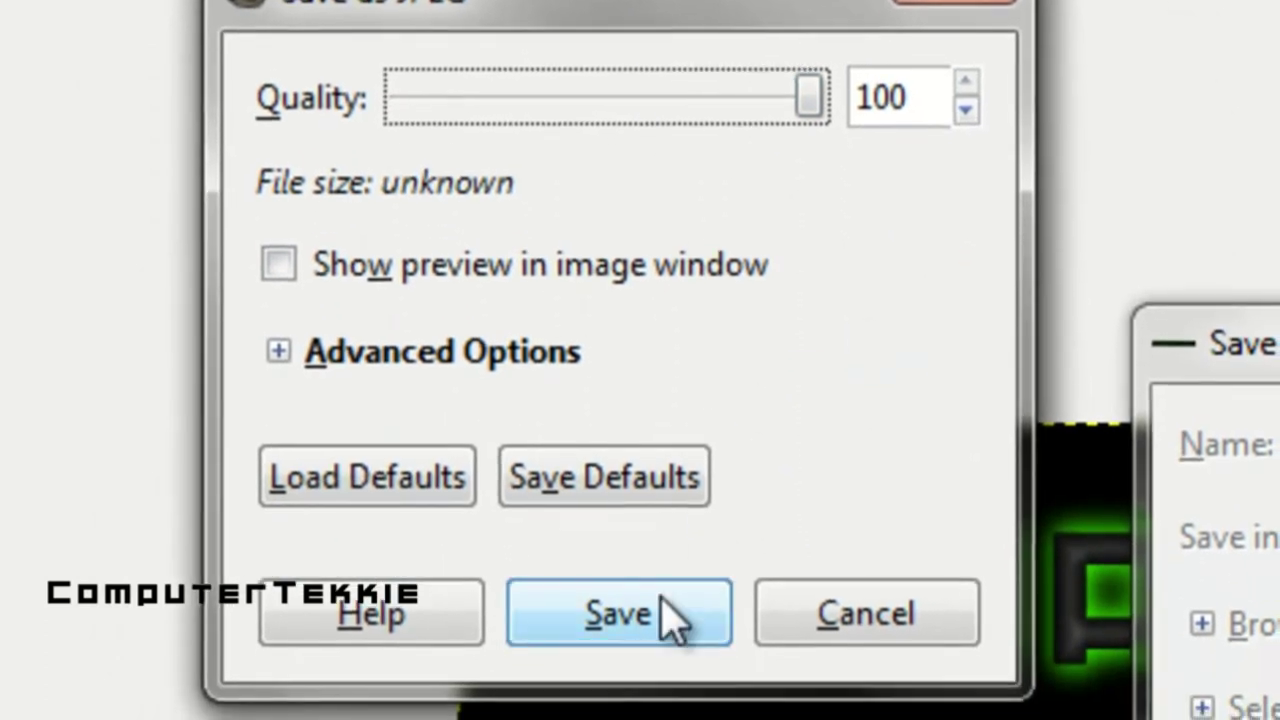
pyautogui.click(672, 615)
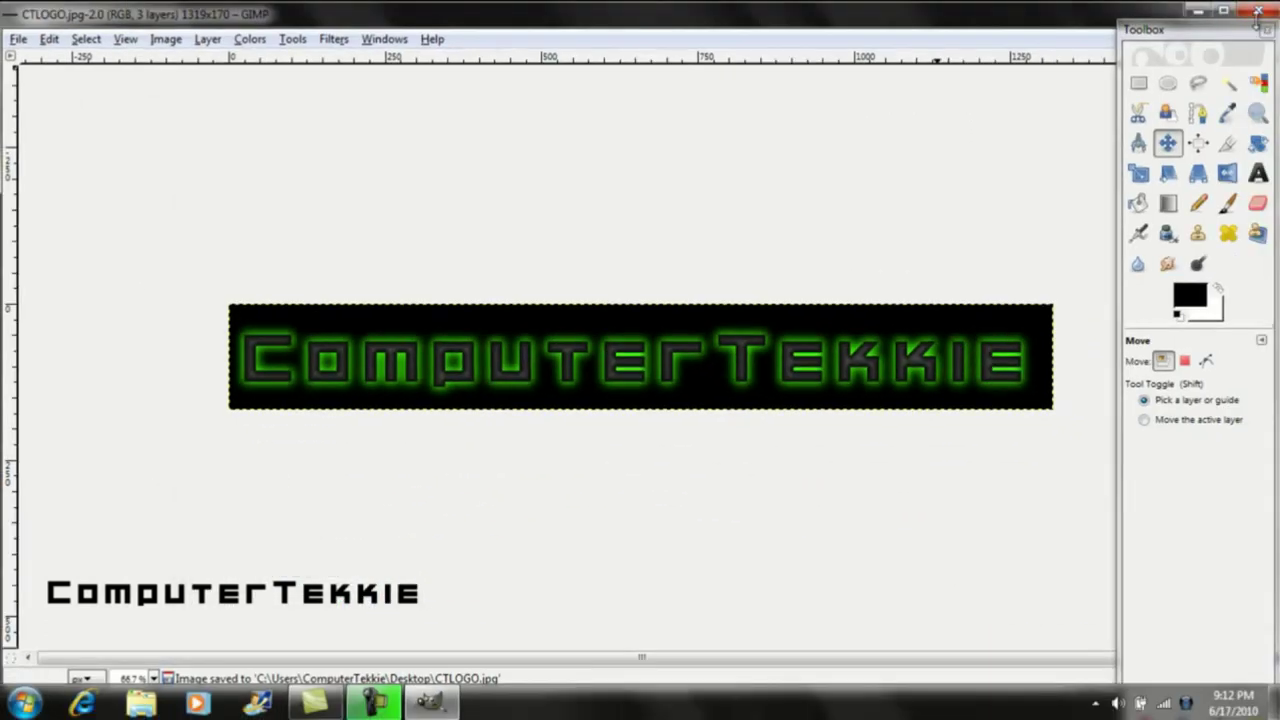
# Quit GIMP and open the saved CTLogo image from the desktop in Windows Photo Viewer.
pyautogui.click(1258, 12)
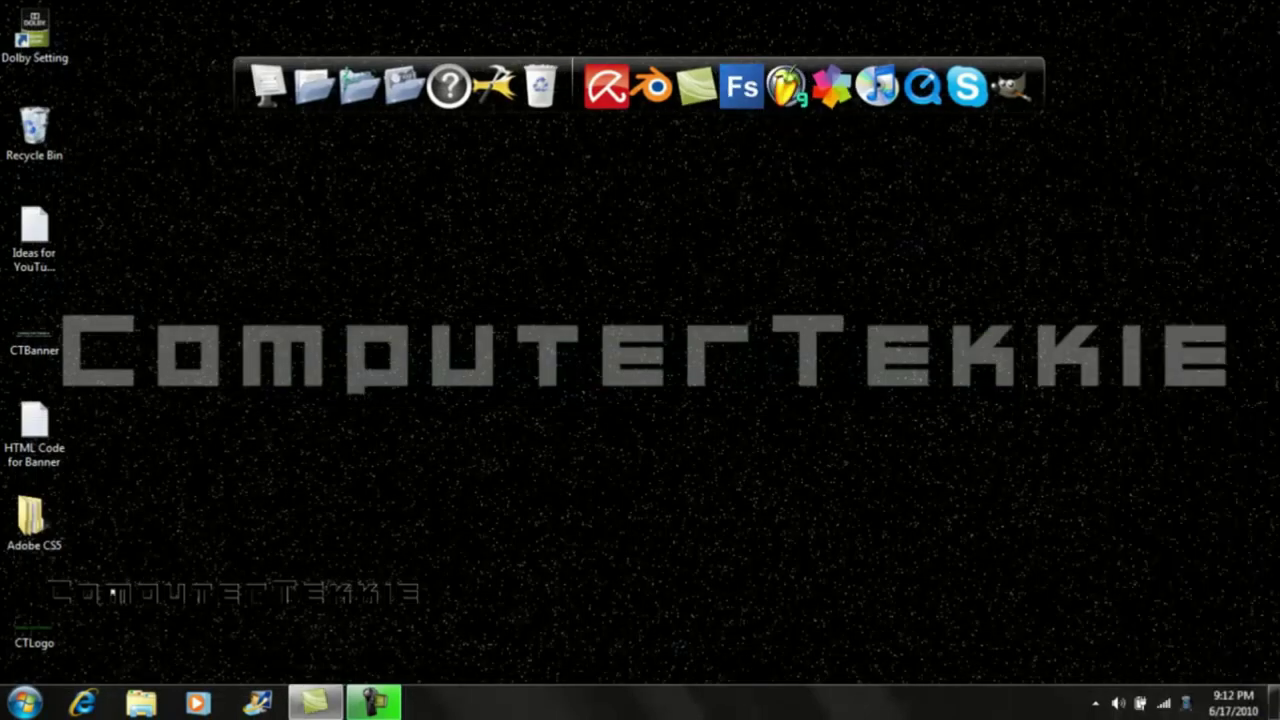
pyautogui.doubleClick(34, 615)
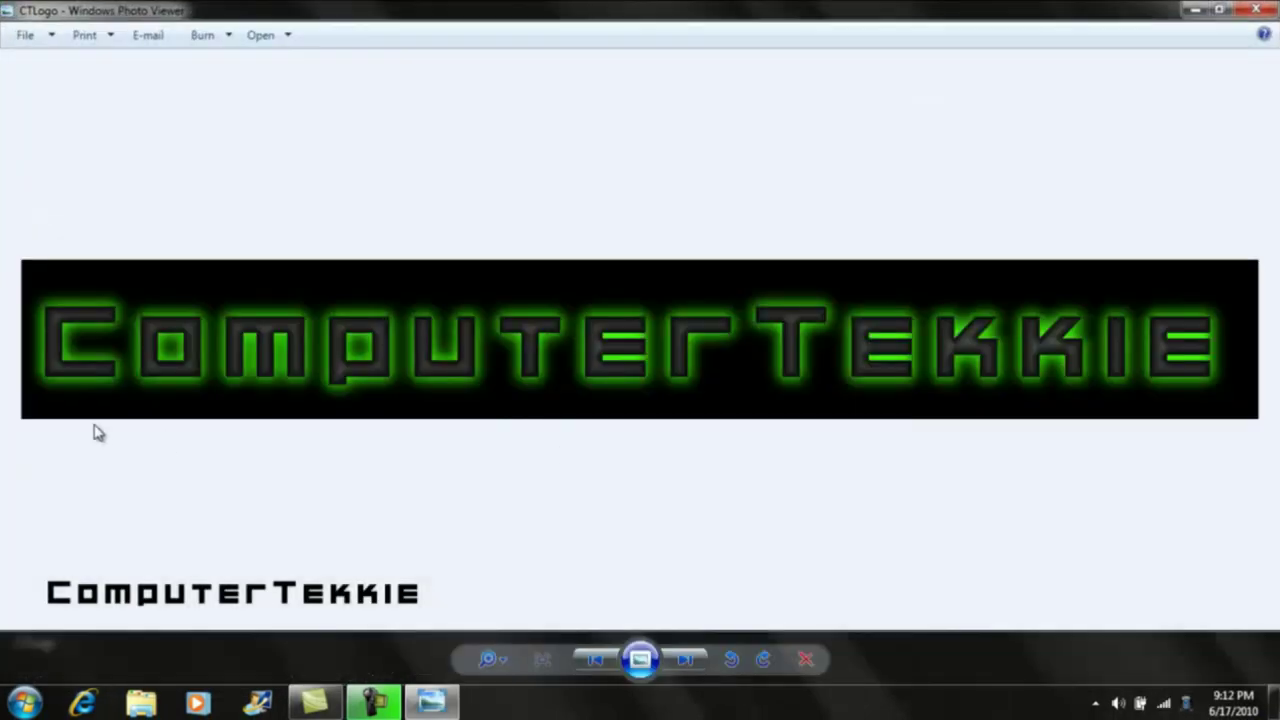